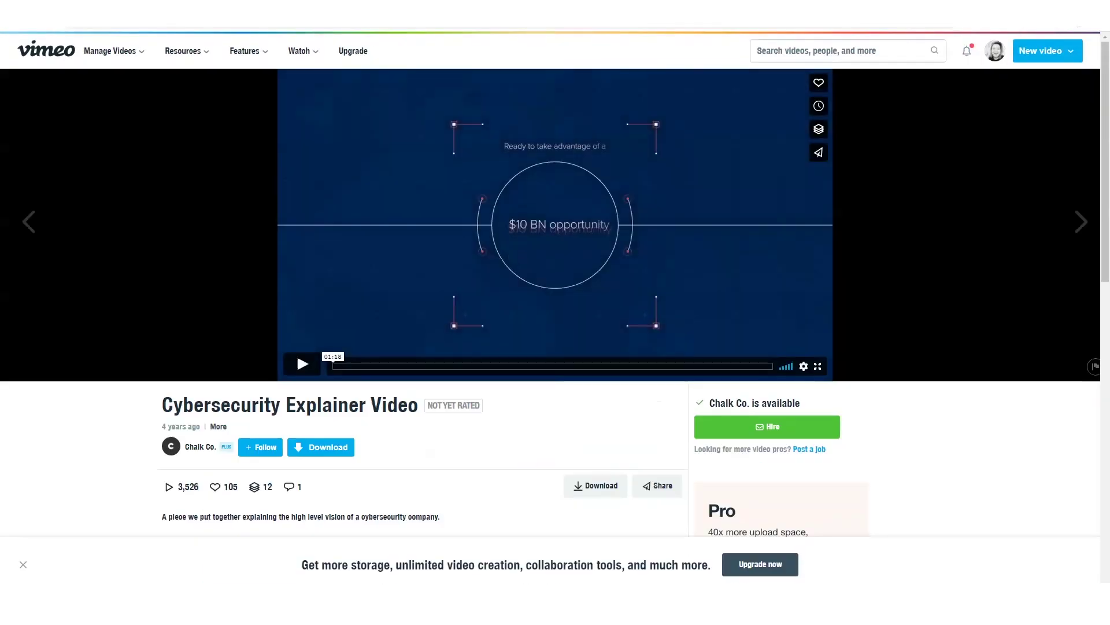
Play the Cybersecurity Explainer Video and EY Cybersecurity on Vimeo, and browse the cybersecurity video results for style references
{"action": "left_click", "coordinate": [302, 363]}
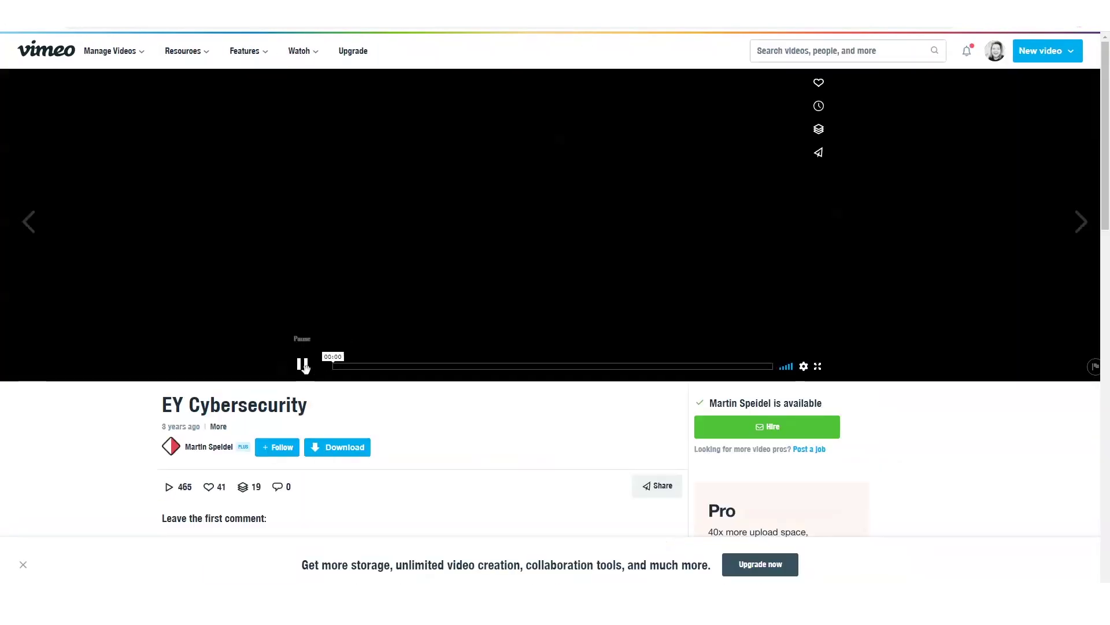
{"action": "left_click", "coordinate": [302, 364]}
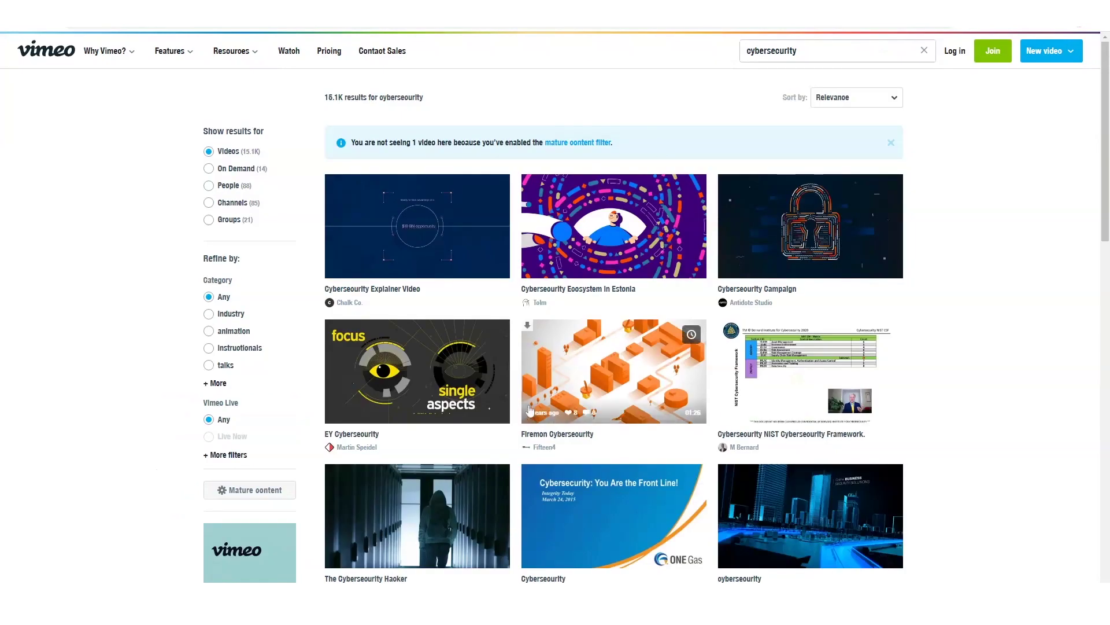
{"action": "scroll", "coordinate": [528, 411], "scroll_direction": "down", "scroll_amount": 8}
{"action": "scroll", "coordinate": [527, 410], "scroll_direction": "up", "scroll_amount": 8}
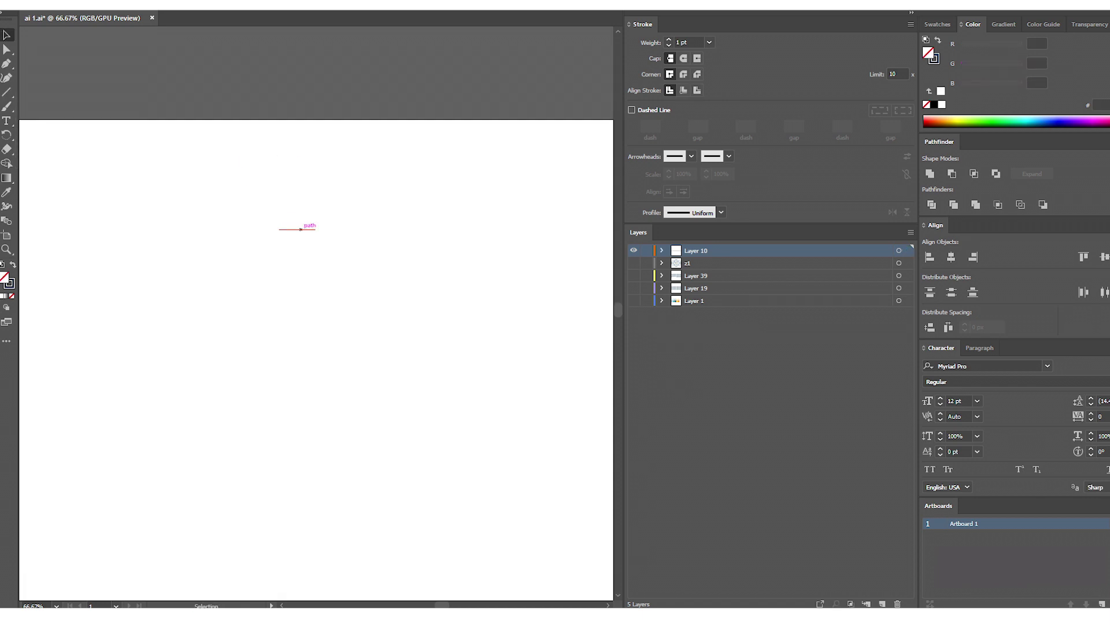
Duplicate the short horizontal line in place, turn the copy upright to form a cross, and group the two lines
{"action": "key", "text": "a"}
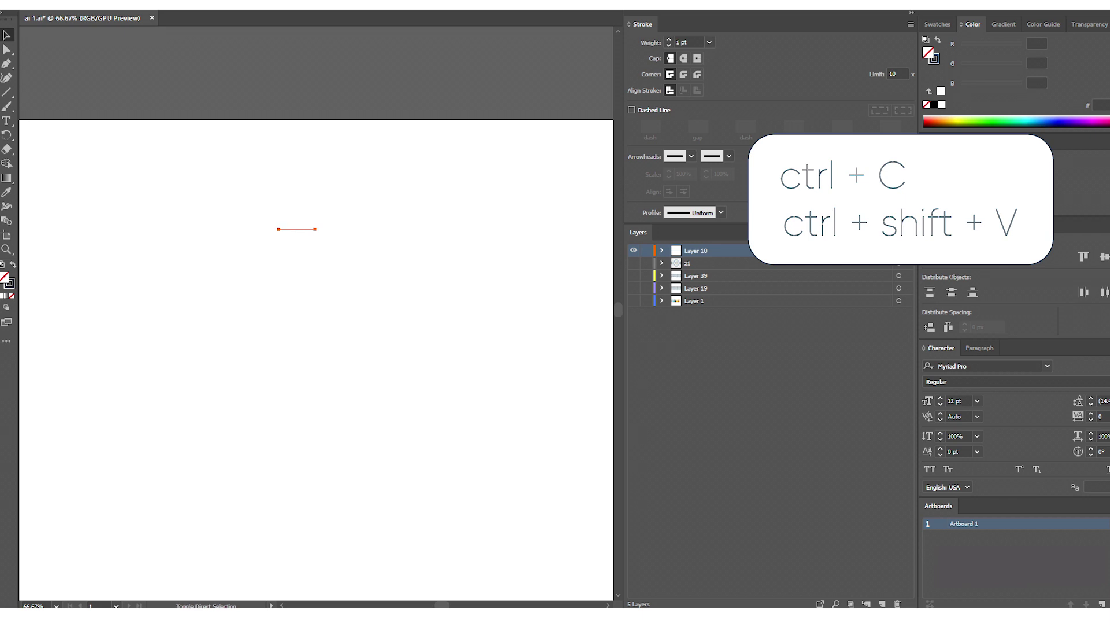
{"action": "key", "text": "ctrl+shift+v"}
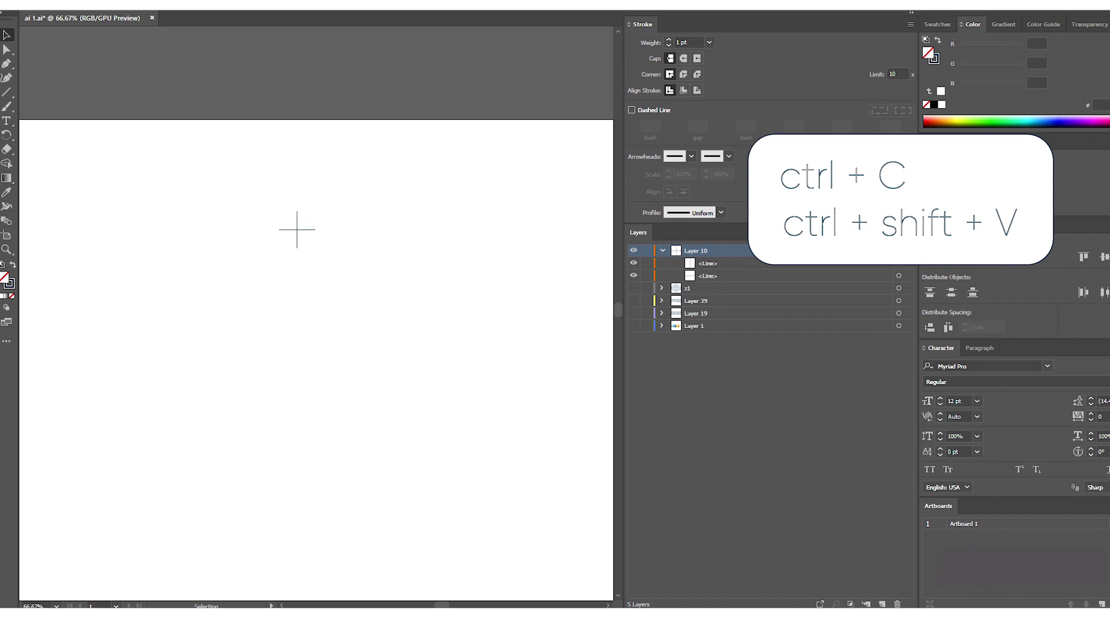
{"action": "key", "text": "ctrl+shift+v"}
{"action": "key", "text": "ctrl+g"}
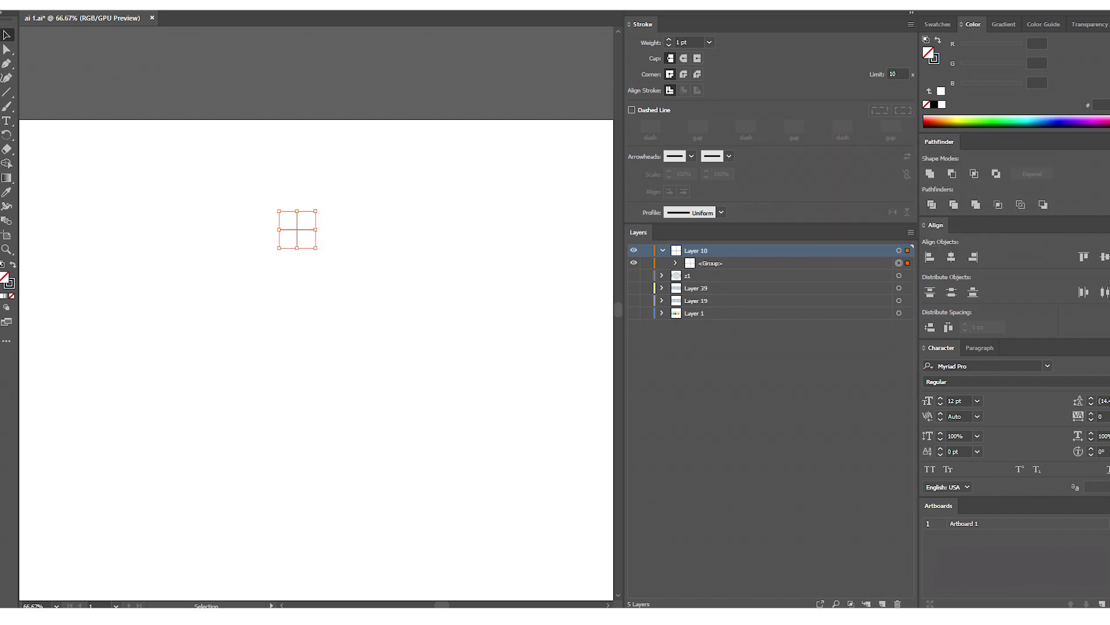
Scale the cross down to about half its size and place it near the artboard's upper-left corner
{"action": "left_click_drag", "start_coordinate": [296, 230], "coordinate": [183, 192]}
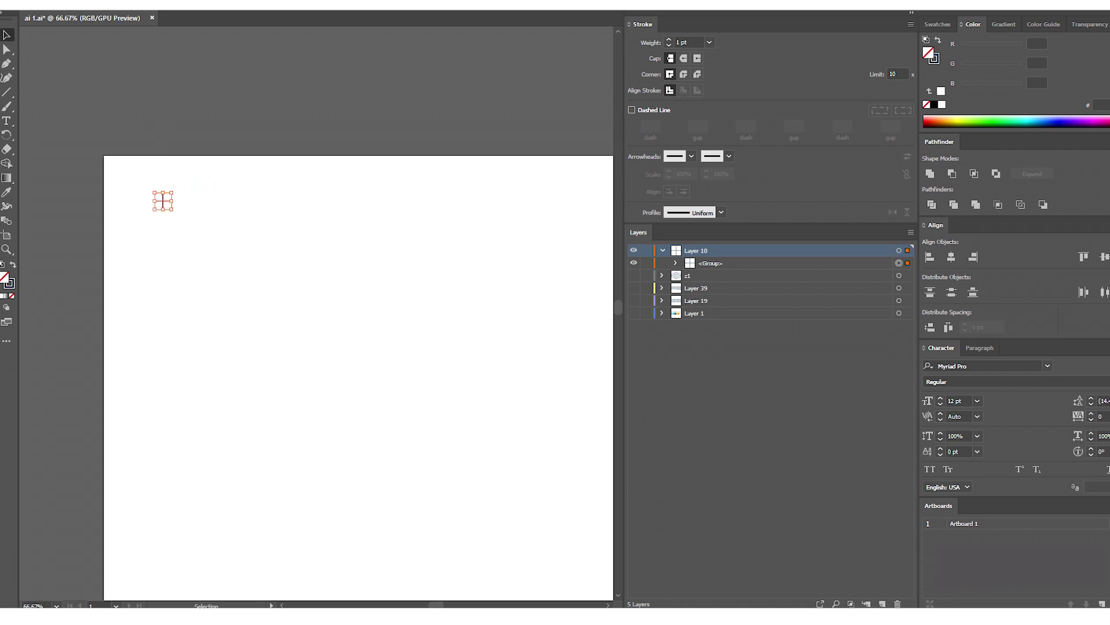
{"action": "key", "text": "ctrl+shift+a"}
{"action": "scroll", "coordinate": [323, 507], "scroll_direction": "down", "scroll_amount": 1}
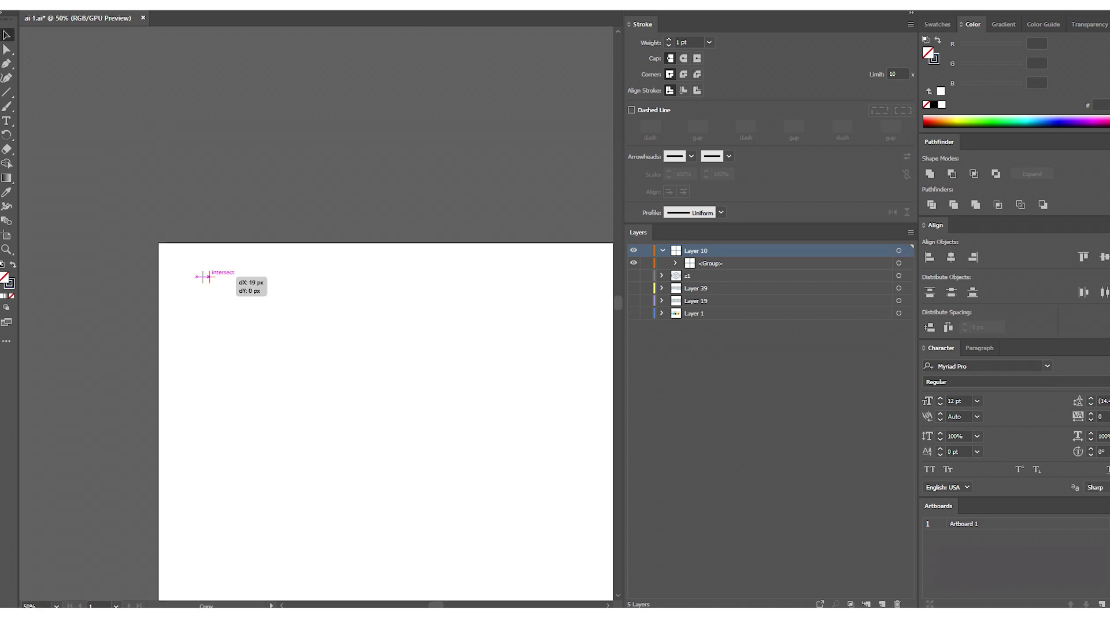
Copy the cross a short distance to its right and repeat the duplication until a row of 26 crosses spans the artboard
{"action": "left_click_drag", "start_coordinate": [225, 276], "coordinate": [226, 277]}
{"action": "key", "text": "ctrl+d"}
{"action": "key", "text": "ctrl+d"}
{"action": "key", "text": "ctrl+d"}
{"action": "key", "text": "ctrl+d"}
{"action": "key", "text": "ctrl+d"}
{"action": "key", "text": "ctrl+d"}
{"action": "key", "text": "ctrl+d"}
{"action": "key", "text": "ctrl+d"}
{"action": "key", "text": "ctrl+d"}
{"action": "key", "text": "ctrl+d"}
{"action": "key", "text": "ctrl+d"}
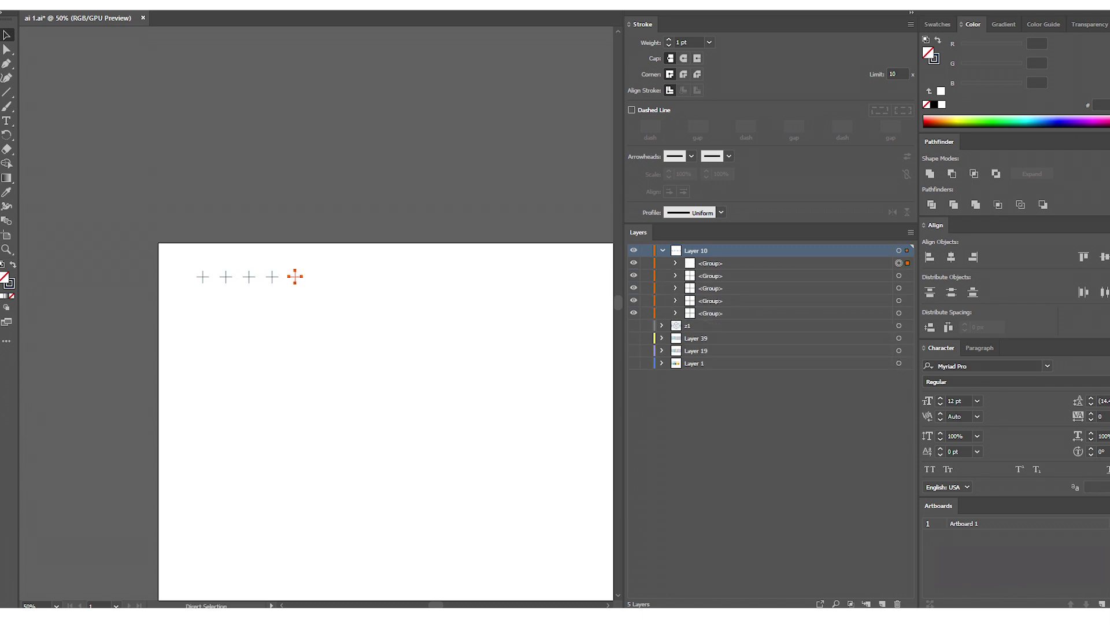
{"action": "key", "text": "ctrl+minus"}
{"action": "key", "text": "ctrl+minus"}
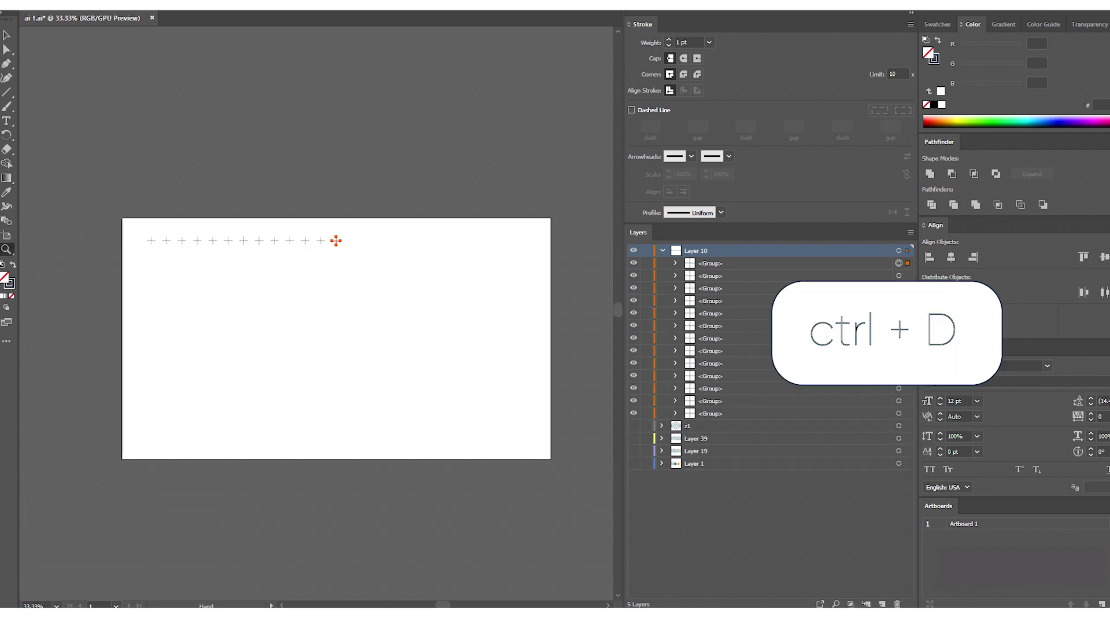
{"action": "key", "text": "ctrl+d"}
{"action": "key", "text": "ctrl+d"}
{"action": "key", "text": "ctrl+d"}
{"action": "key", "text": "ctrl+d"}
{"action": "key", "text": "ctrl+d"}
{"action": "key", "text": "ctrl+d"}
{"action": "key", "text": "ctrl+d"}
{"action": "key", "text": "ctrl+d"}
{"action": "key", "text": "ctrl+d"}
{"action": "key", "text": "ctrl+d"}
{"action": "key", "text": "ctrl+d"}
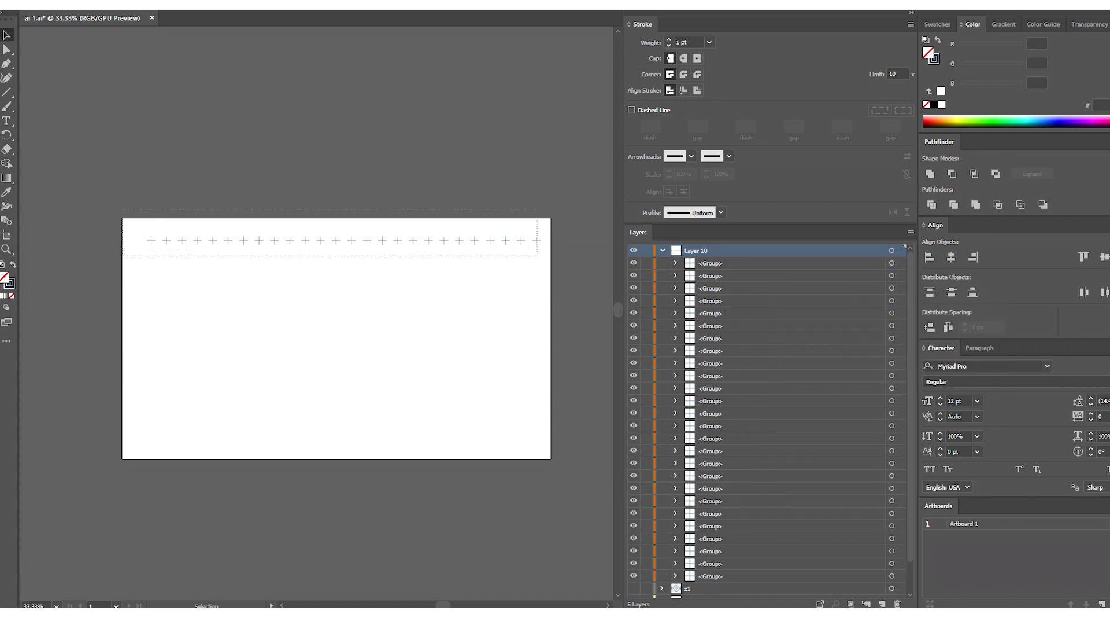
Group the row of crosses and duplicate it downward at even spacing until 15 rows fill the artboard
{"action": "left_click_drag", "start_coordinate": [538, 255], "coordinate": [543, 254]}
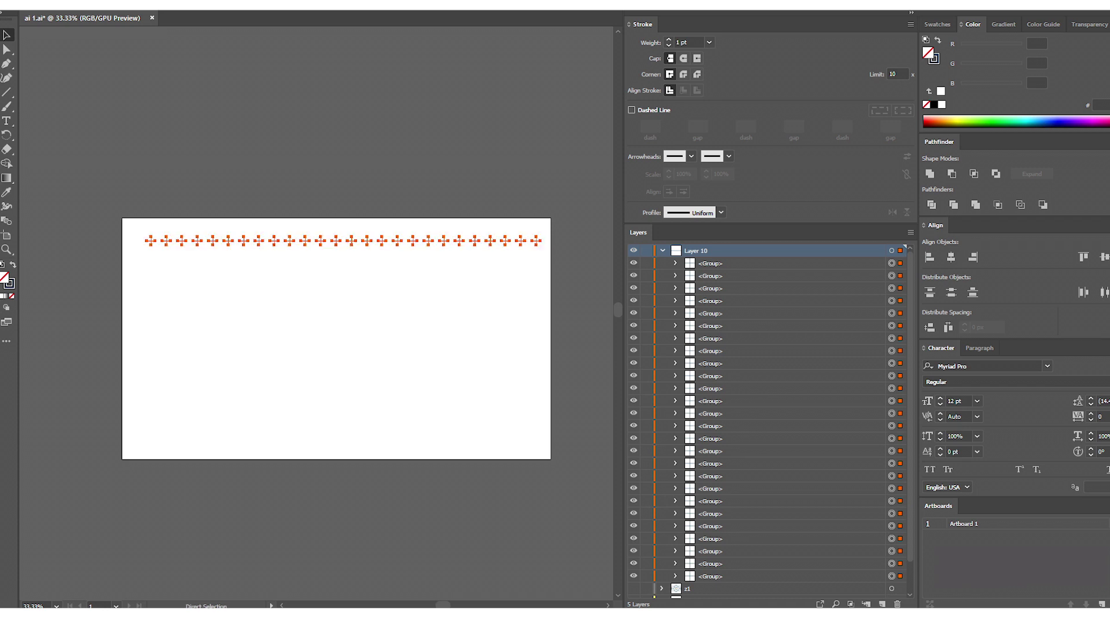
{"action": "key", "text": "ctrl+g"}
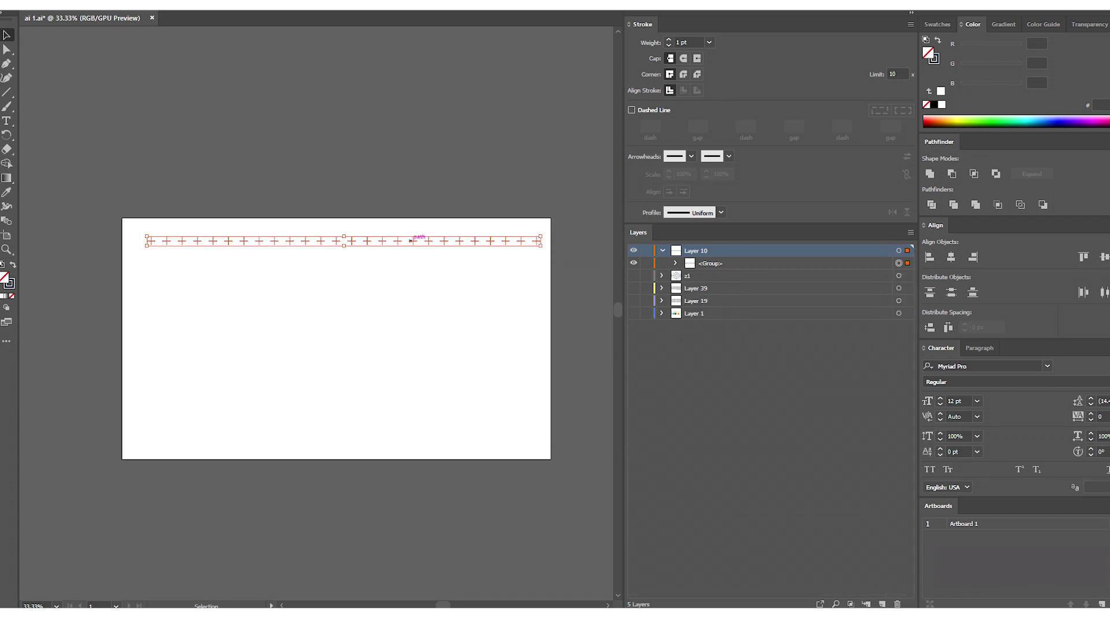
{"action": "left_click_drag", "start_coordinate": [413, 241], "coordinate": [500, 253]}
{"action": "key", "text": "ctrl+d"}
{"action": "key", "text": "ctrl+d"}
{"action": "key", "text": "ctrl+d"}
{"action": "key", "text": "ctrl+d"}
{"action": "key", "text": "ctrl+d"}
{"action": "key", "text": "ctrl+d"}
{"action": "key", "text": "ctrl+d"}
{"action": "key", "text": "ctrl+d"}
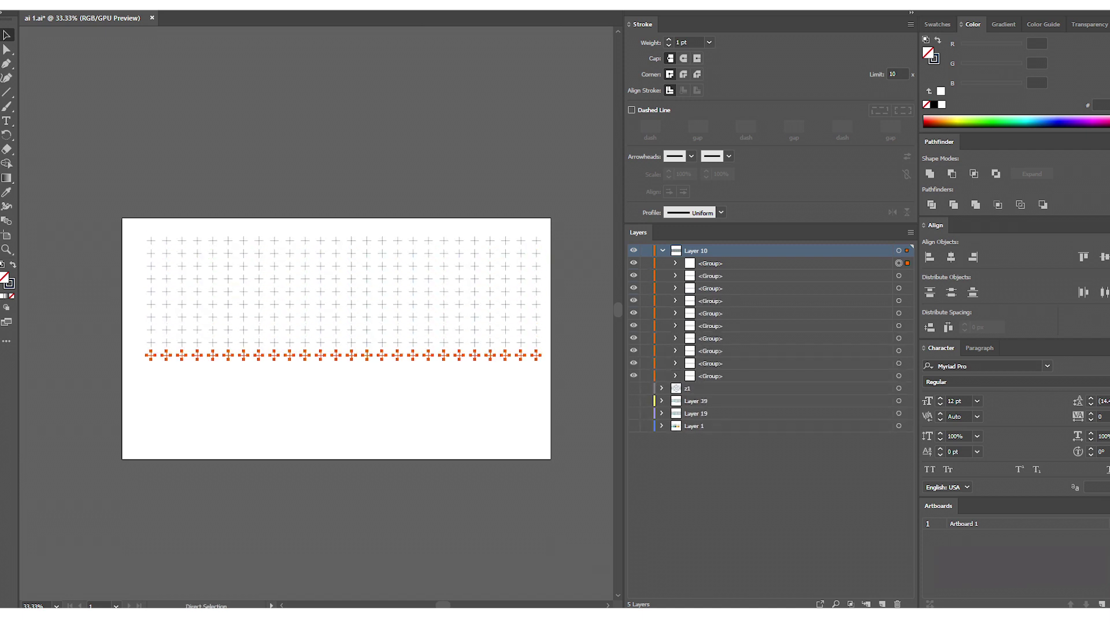
{"action": "key", "text": "ctrl+d"}
{"action": "key", "text": "ctrl+d"}
{"action": "key", "text": "ctrl+d"}
{"action": "key", "text": "ctrl+d"}
{"action": "key", "text": "ctrl+d"}
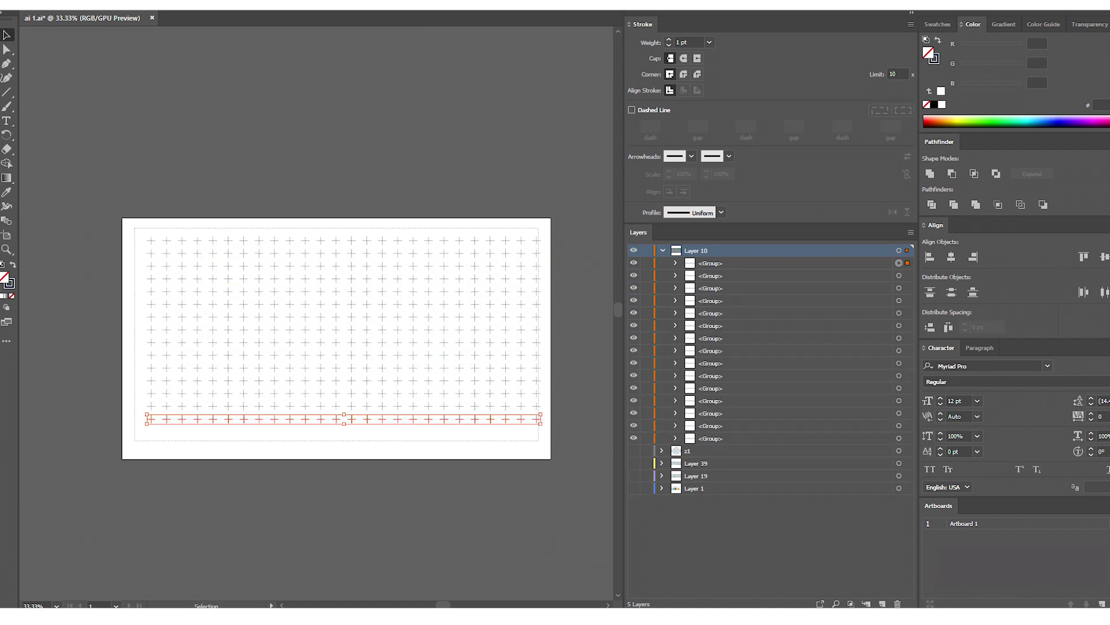
Select all the rows of crosses and group them into a single grid pattern
{"action": "key", "text": "ctrl+a"}
{"action": "key", "text": "ctrl+g"}
{"action": "left_click_drag", "start_coordinate": [537, 423], "coordinate": [402, 346]}
{"action": "left_click", "coordinate": [402, 347]}
{"action": "key", "text": "z"}
{"action": "left_click", "coordinate": [282, 394]}
{"action": "left_click", "coordinate": [281, 394]}
{"action": "left_click_drag", "start_coordinate": [282, 394], "coordinate": [376, 430]}
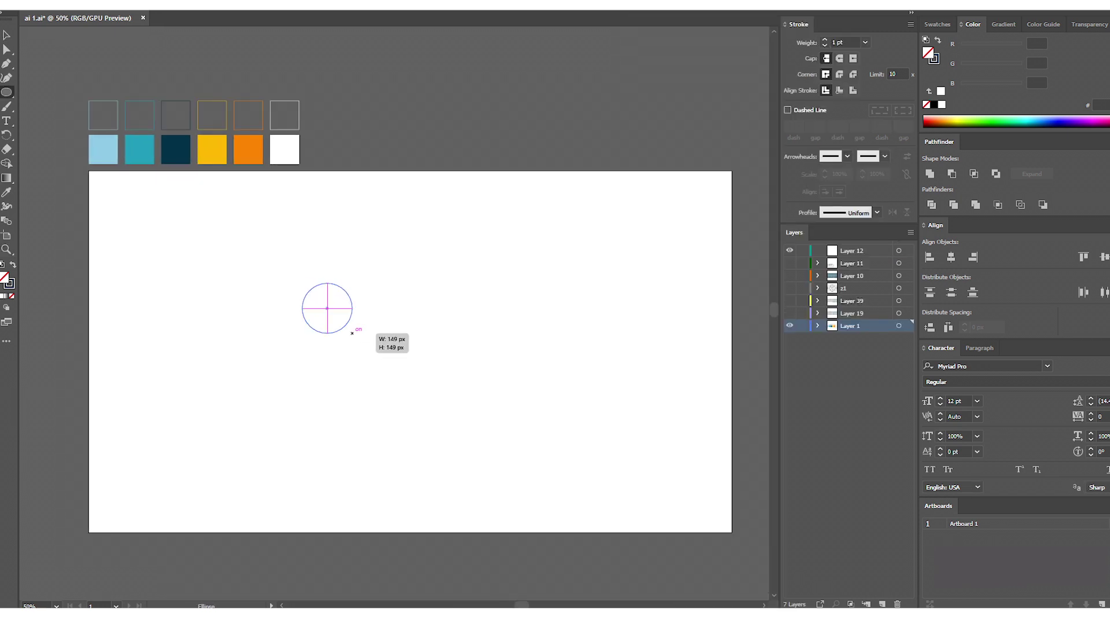
Draw a tall ellipse near the artboard's center, give it the palette's dark outline style, and shift it slightly up and right
{"action": "mouse_move", "coordinate": [352, 333]}
{"action": "left_mouse_down"}
{"action": "mouse_move", "coordinate": [384, 439]}
{"action": "mouse_move", "coordinate": [418, 451]}
{"action": "left_mouse_up"}
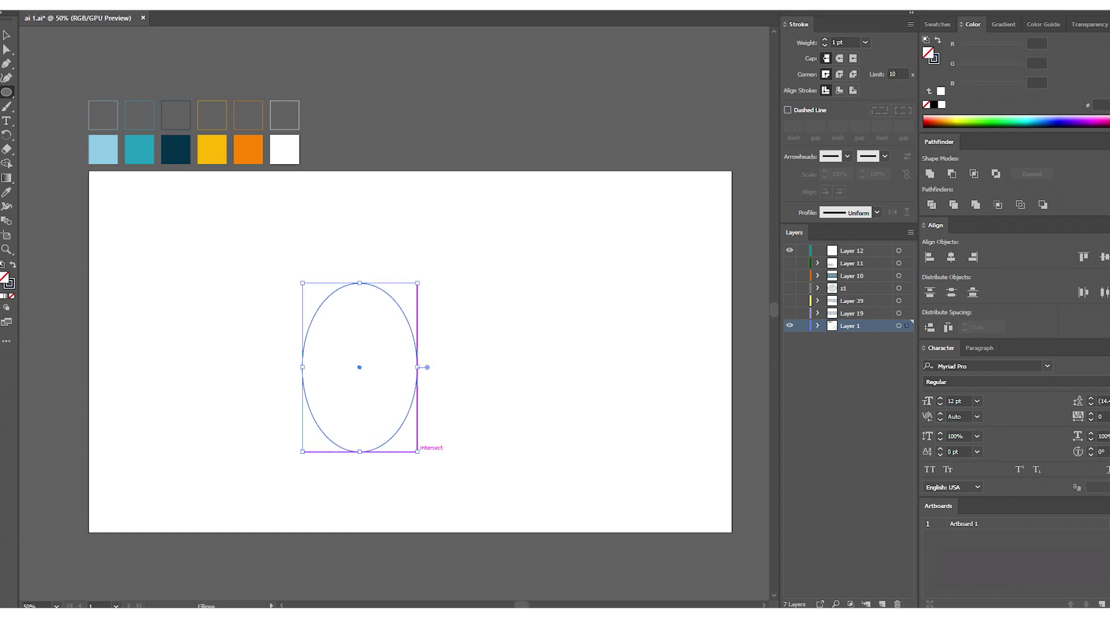
{"action": "key", "text": "i"}
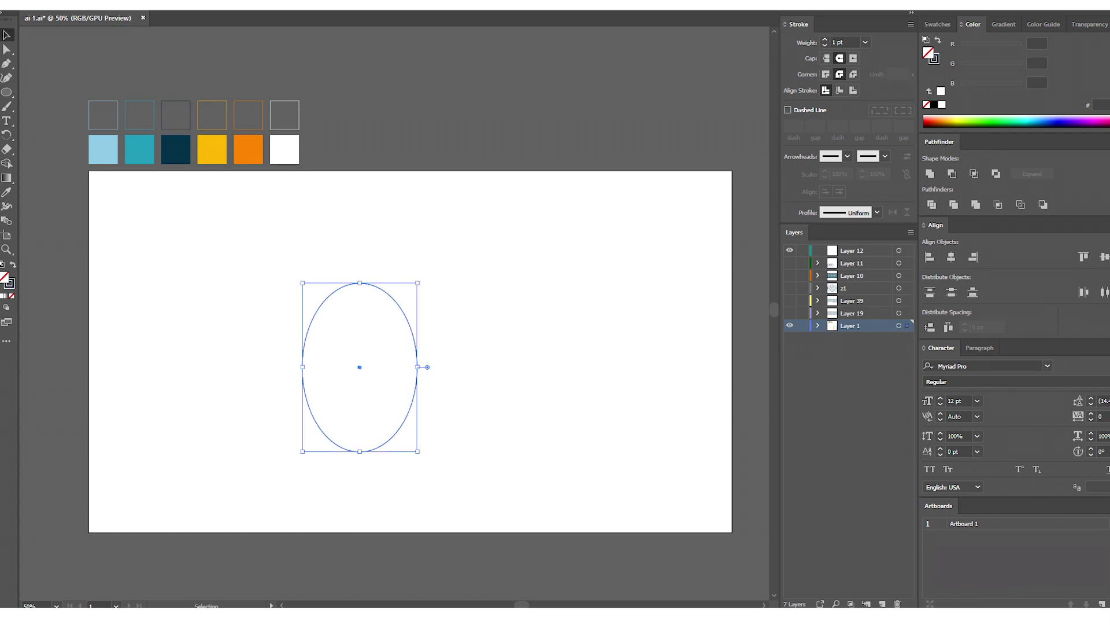
{"action": "left_click_drag", "start_coordinate": [403, 421], "coordinate": [422, 395]}
Reshape the ellipse into a lopsided drop by slanting the bottom anchor's curve handles and moving the left anchor outward and up
{"action": "left_click", "coordinate": [7, 64]}
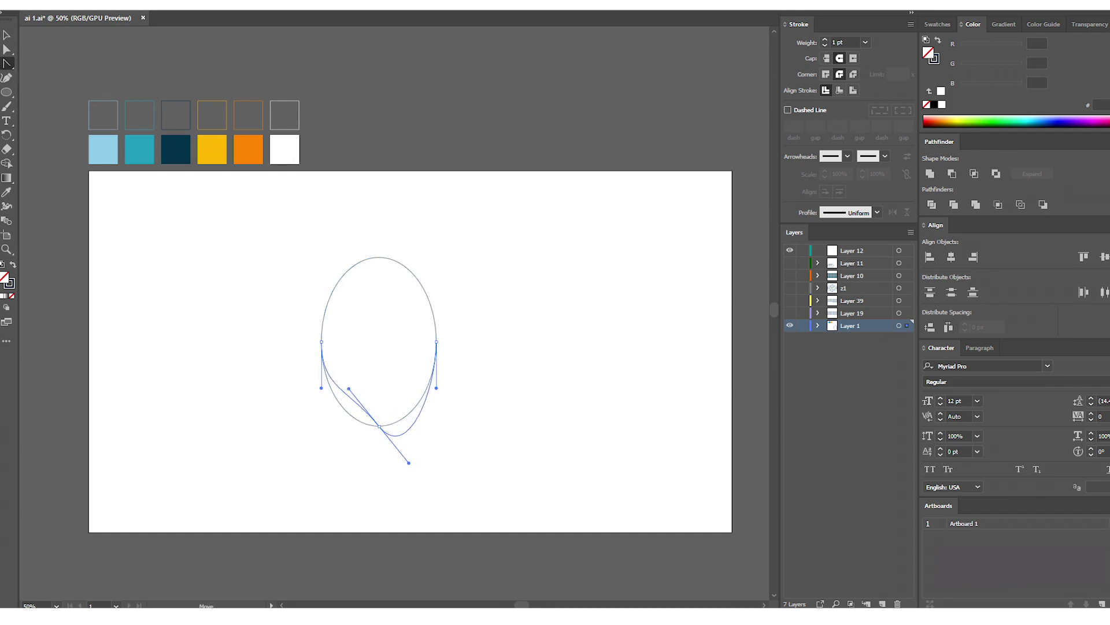
{"action": "left_click_drag", "start_coordinate": [413, 472], "coordinate": [413, 470]}
{"action": "left_click_drag", "start_coordinate": [321, 341], "coordinate": [314, 327]}
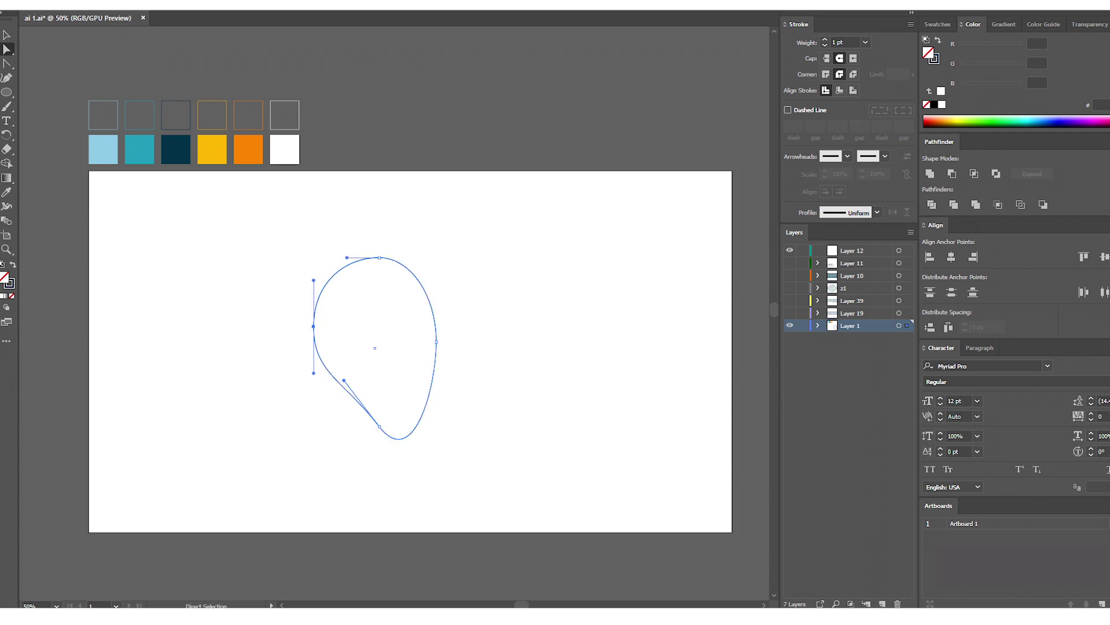
Swap the drop shape's fill and stroke to make it solid dark navy, and deselect it
{"action": "left_click", "coordinate": [12, 265]}
{"action": "key", "text": "v"}
{"action": "key", "text": "ctrl+shift+a"}
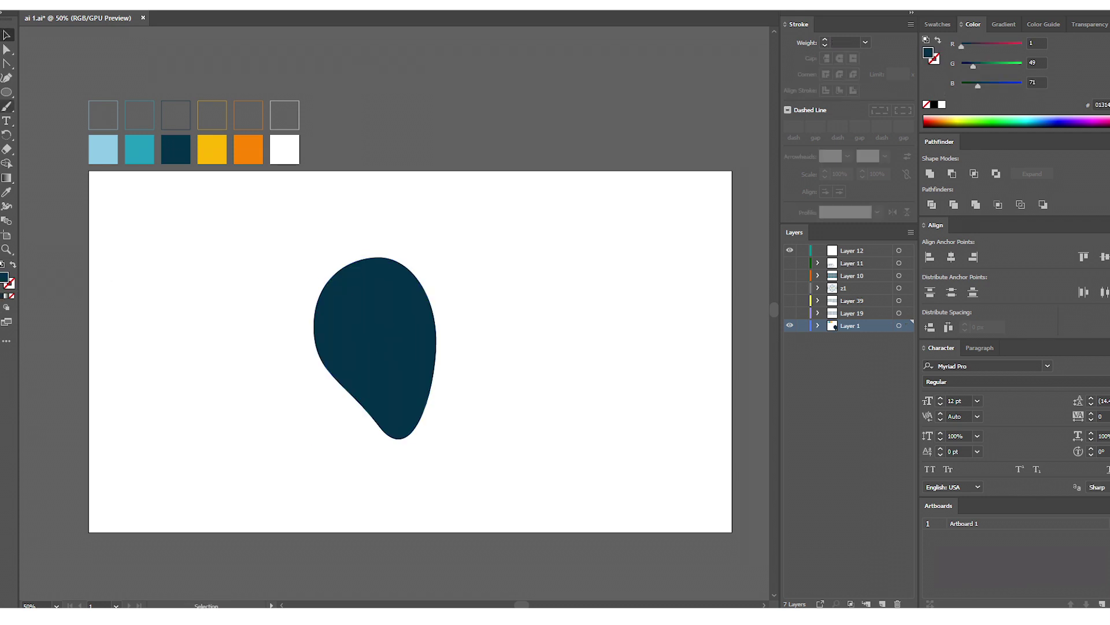
Add a navy ellipse over the drop's upper-left part, then enlarge and tilt it to overlap the drop's top
{"action": "mouse_move", "coordinate": [183, 248]}
{"action": "left_mouse_down"}
{"action": "mouse_move", "coordinate": [271, 298]}
{"action": "mouse_move", "coordinate": [282, 278]}
{"action": "left_mouse_up"}
{"action": "left_click_drag", "start_coordinate": [243, 275], "coordinate": [347, 282]}
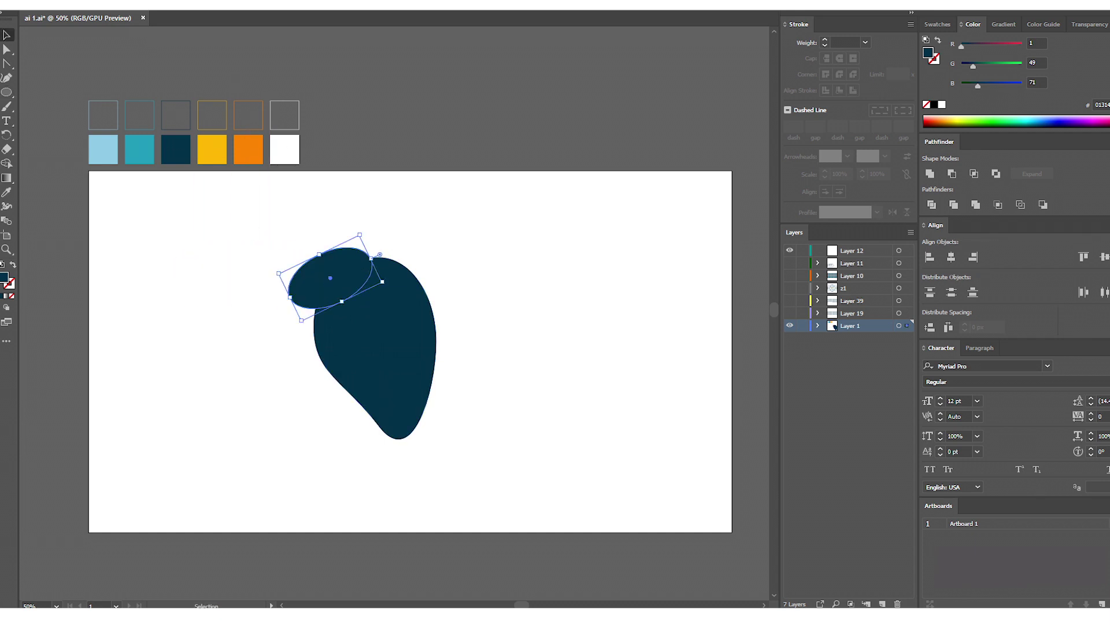
{"action": "left_click_drag", "start_coordinate": [359, 235], "coordinate": [411, 238]}
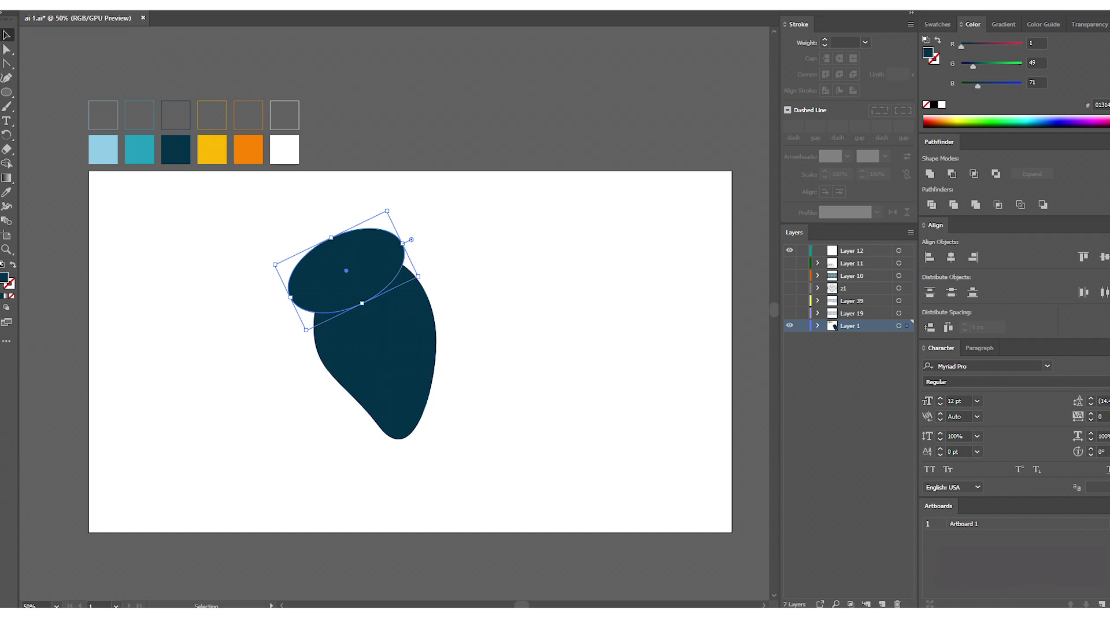
{"action": "left_click_drag", "start_coordinate": [422, 278], "coordinate": [408, 214]}
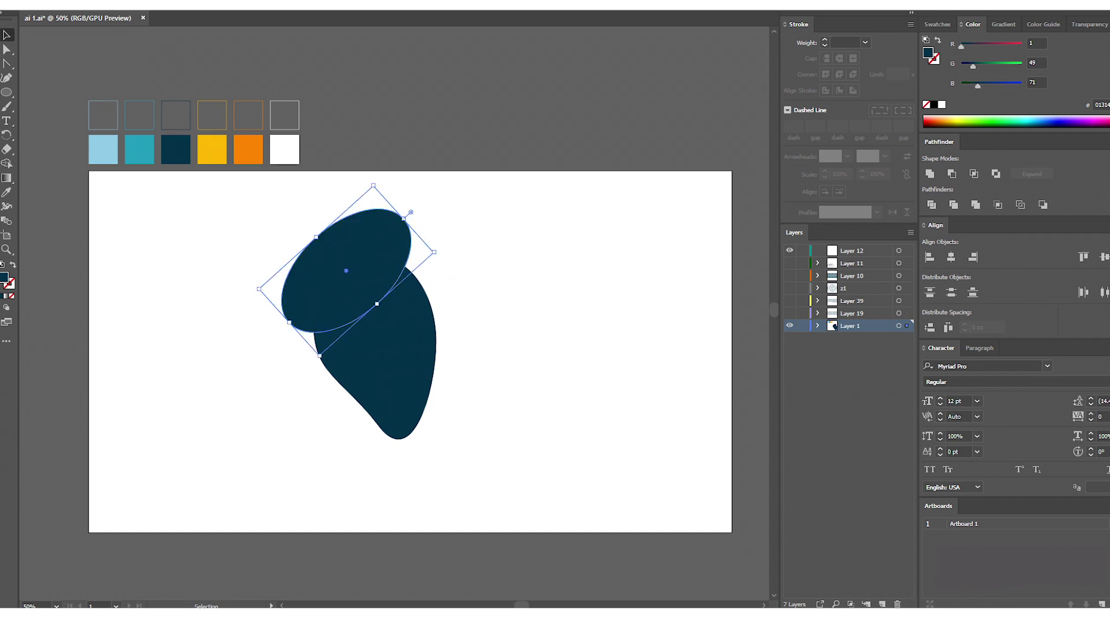
{"action": "left_click_drag", "start_coordinate": [484, 245], "coordinate": [376, 307]}
Draw a tall navy rectangle that covers the right part of the drop shape from top to bottom
{"action": "left_click", "coordinate": [6, 91]}
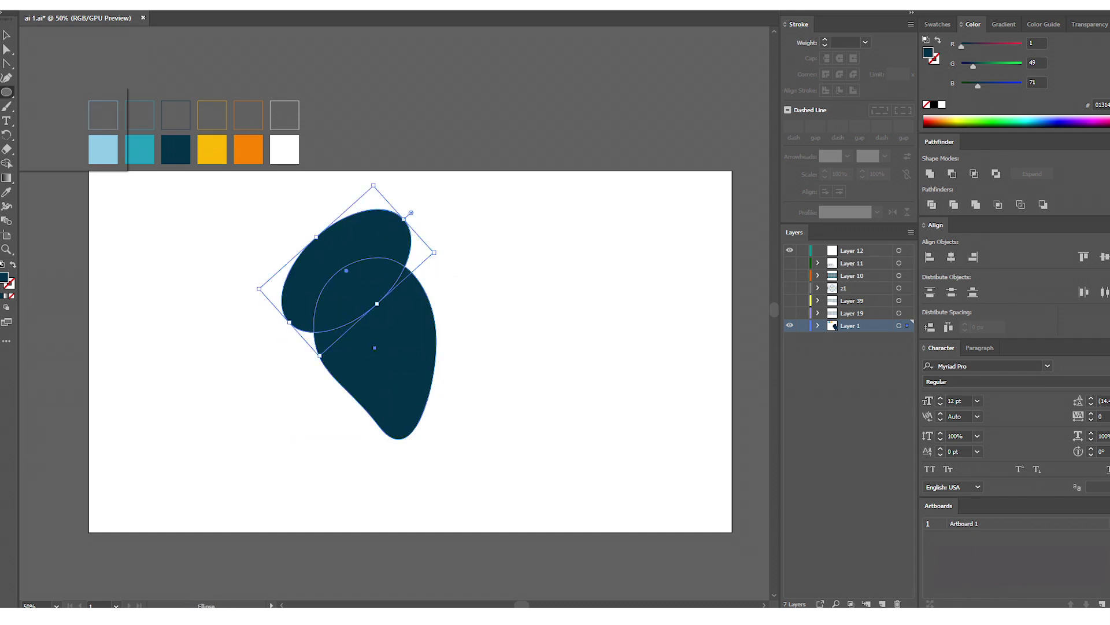
{"action": "left_click", "coordinate": [61, 92]}
{"action": "mouse_move", "coordinate": [493, 220]}
{"action": "left_mouse_down"}
{"action": "mouse_move", "coordinate": [487, 257]}
{"action": "mouse_move", "coordinate": [393, 458]}
{"action": "left_mouse_up"}
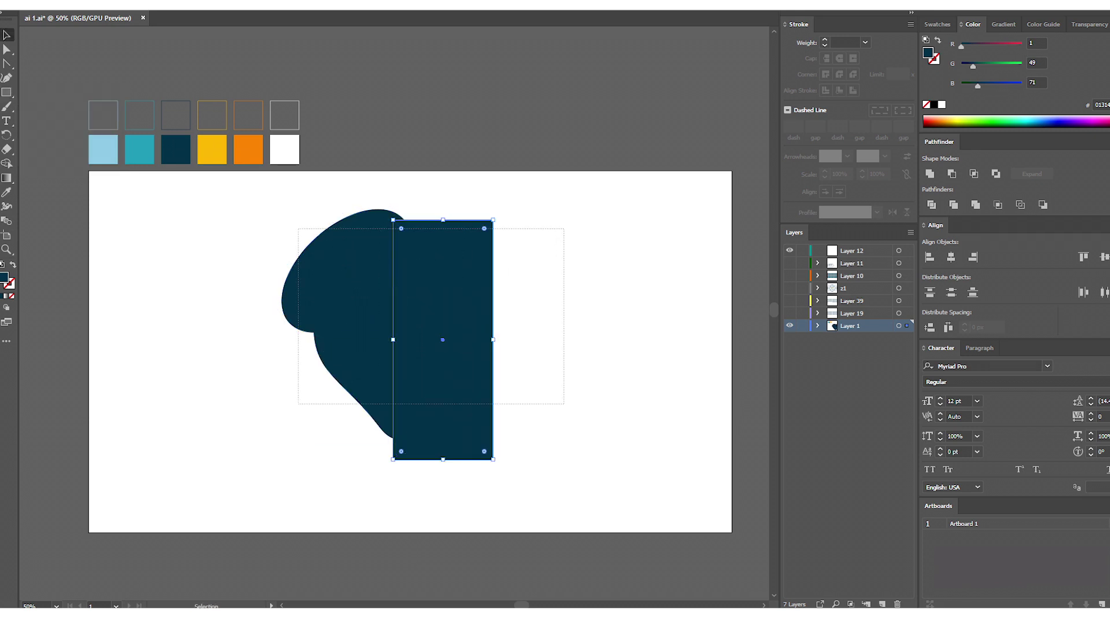
Rotate the tilted ellipse slightly flatter and move it about 9 px right and 18 px up
{"action": "key", "text": "ctrl+a"}
{"action": "left_click", "coordinate": [407, 216]}
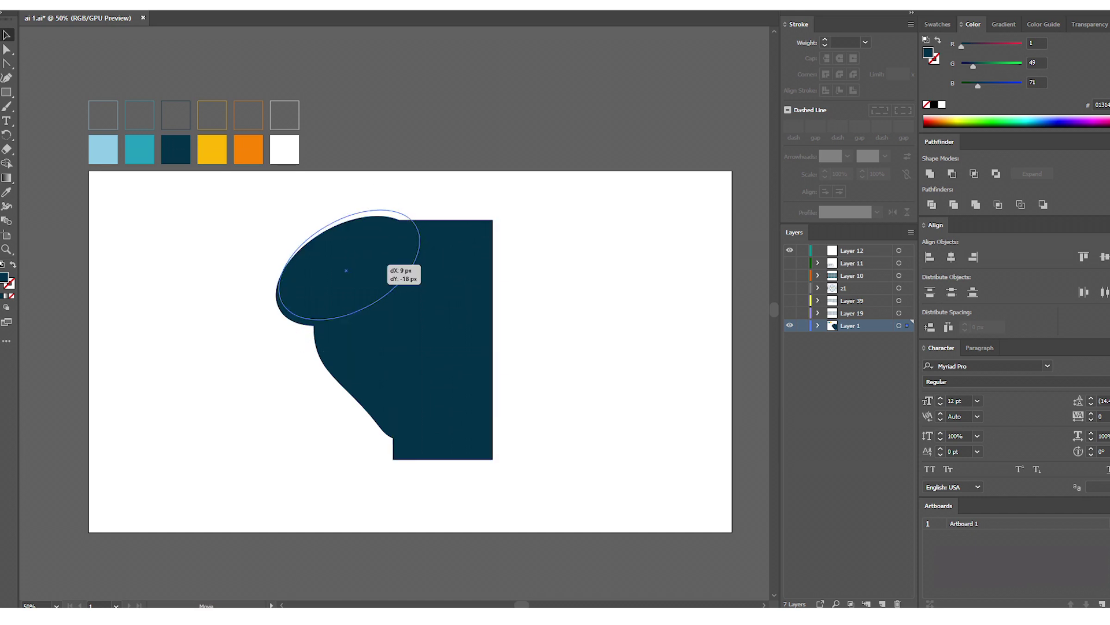
{"action": "left_click_drag", "start_coordinate": [363, 264], "coordinate": [363, 264]}
Move the drop shape's bottom anchor down and right so it reaches the rectangle's left edge
{"action": "key", "text": "ctrl+a"}
{"action": "left_click", "coordinate": [374, 370]}
{"action": "key", "text": "ctrl+shift+a"}
{"action": "left_click", "coordinate": [370, 381]}
{"action": "key", "text": "a"}
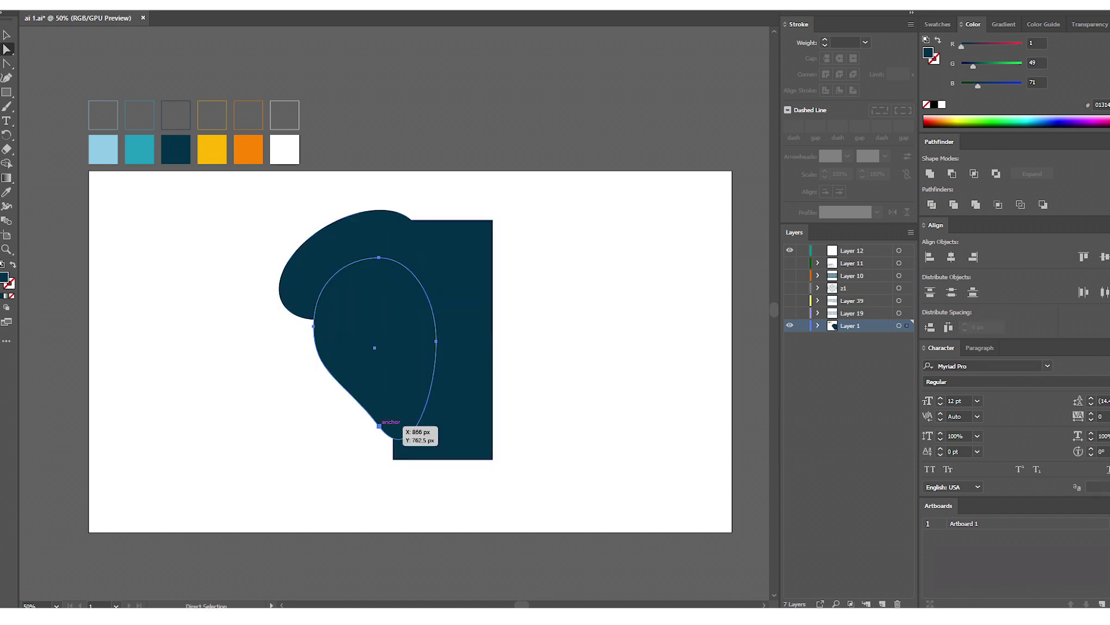
{"action": "left_click_drag", "start_coordinate": [380, 425], "coordinate": [392, 447]}
Select the drop, ellipse and rectangle, and subtract the two front shapes to leave half a shield
{"action": "key", "text": "v"}
{"action": "key", "text": "ctrl+a"}
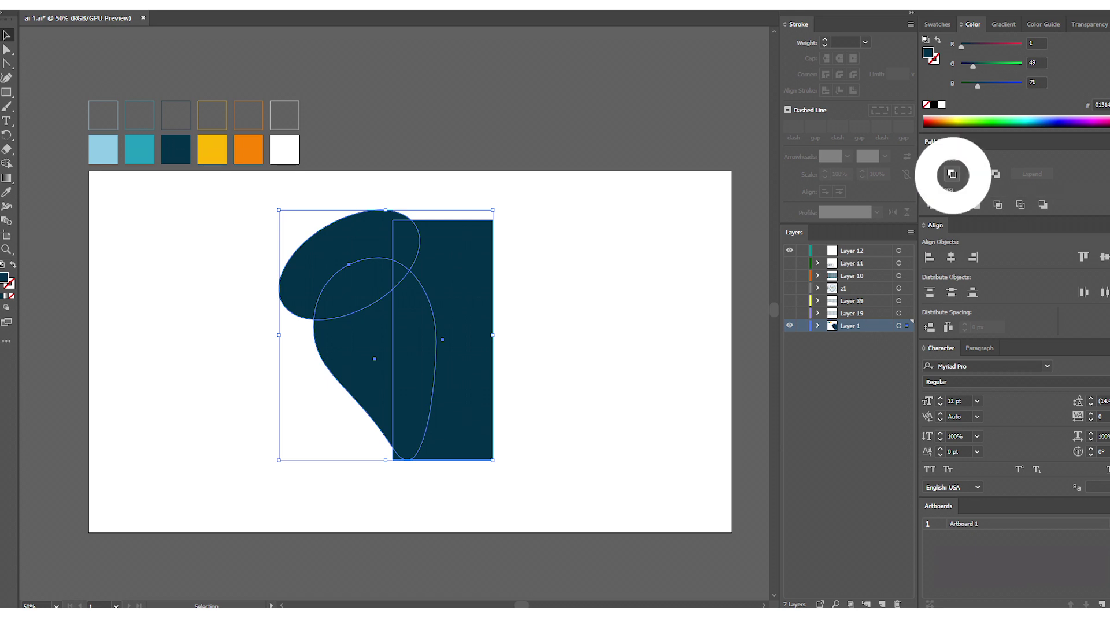
{"action": "left_click", "coordinate": [952, 174]}
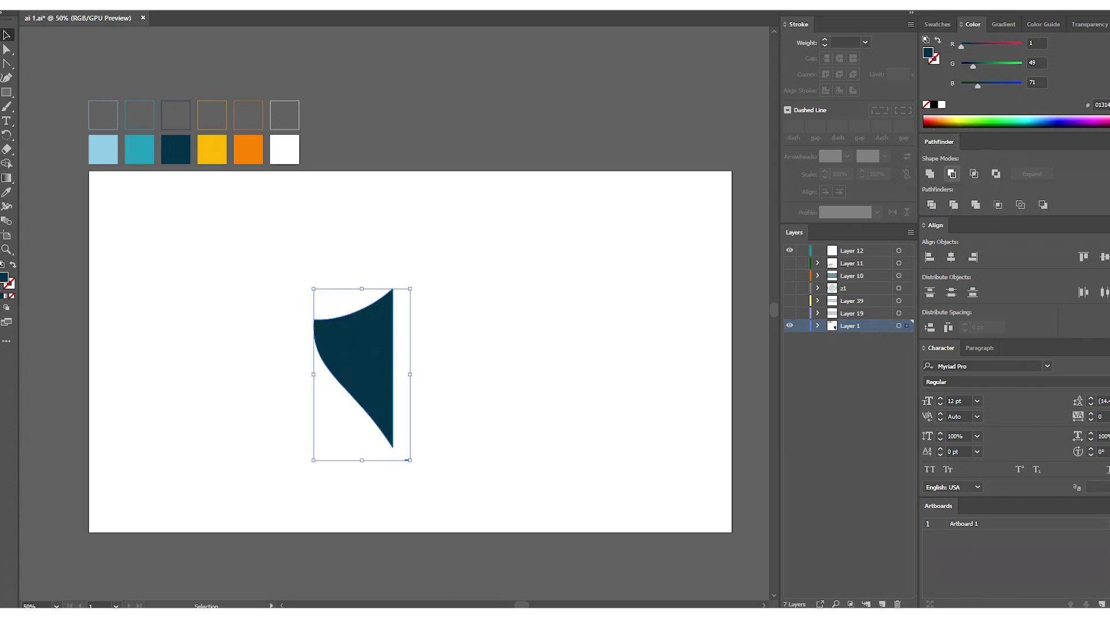
Make a reflected copy of the half shield across the vertical axis
{"action": "right_click", "coordinate": [357, 351]}
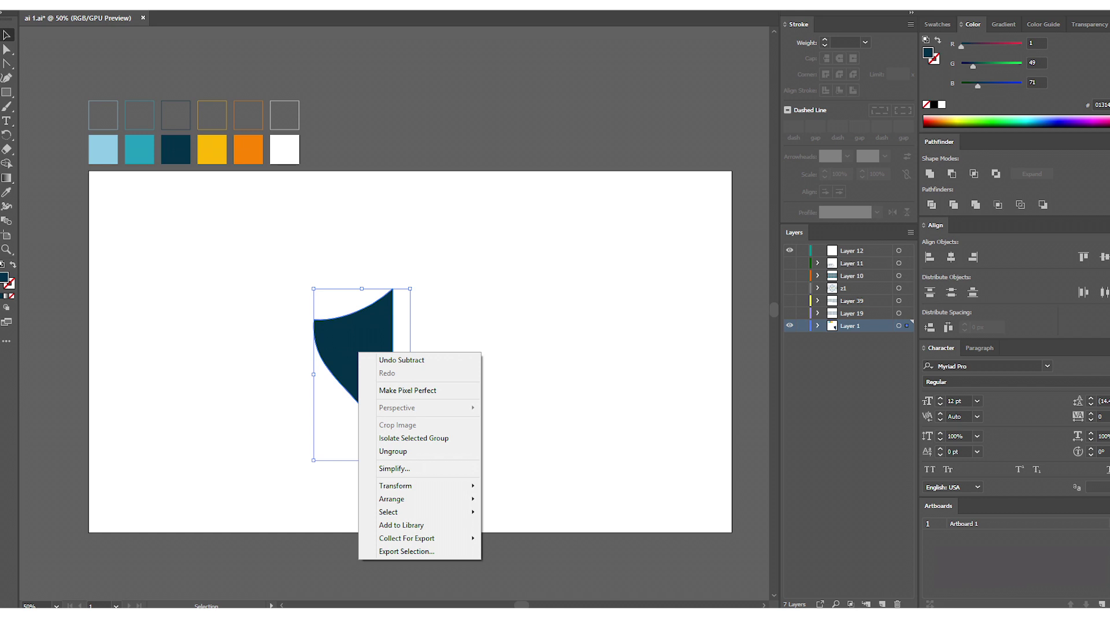
{"action": "mouse_move", "coordinate": [382, 480]}
{"action": "left_click", "coordinate": [521, 528]}
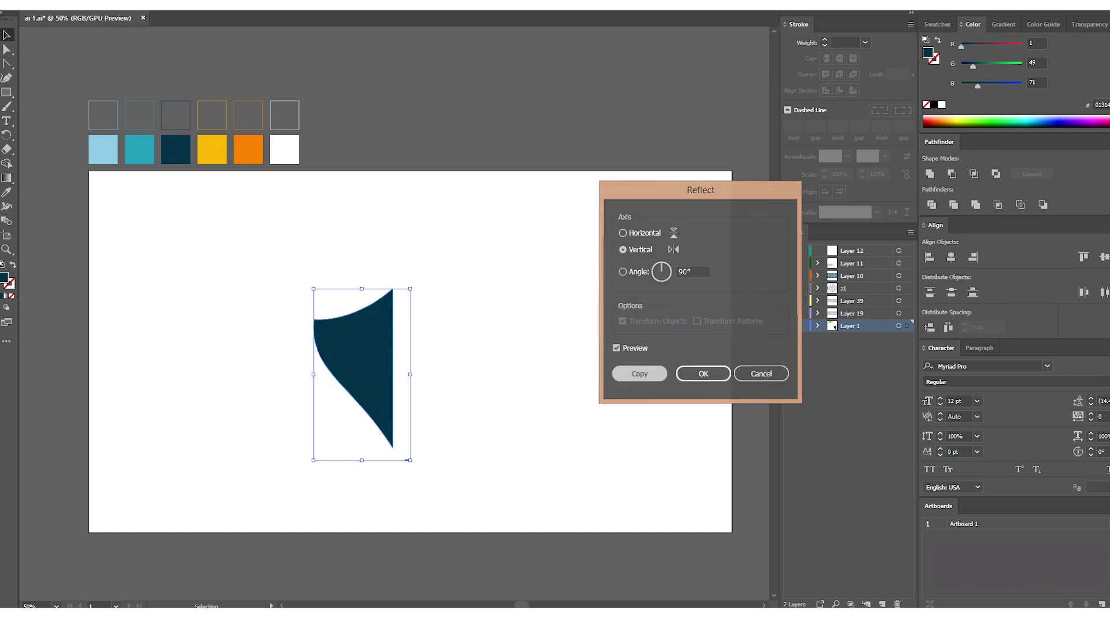
{"action": "left_click", "coordinate": [639, 373]}
Move the mirrored half to the right until both halves form a full shield, and group them
{"action": "left_click_drag", "start_coordinate": [400, 362], "coordinate": [464, 362]}
{"action": "left_click", "coordinate": [443, 477]}
{"action": "left_click_drag", "start_coordinate": [443, 478], "coordinate": [367, 457]}
{"action": "right_click", "coordinate": [415, 395]}
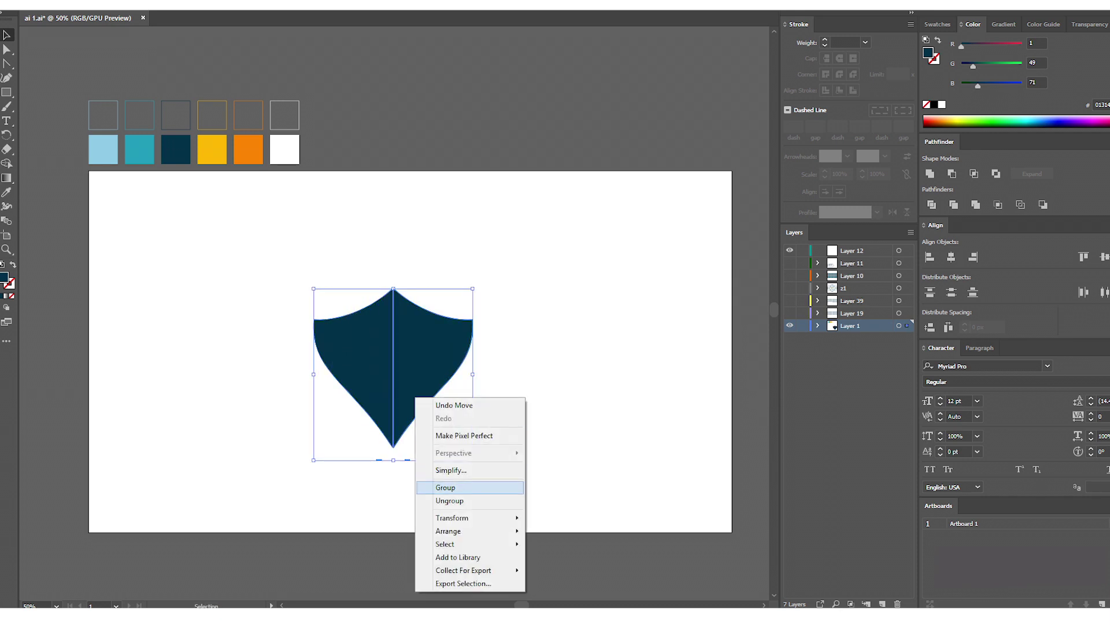
{"action": "left_click", "coordinate": [448, 487]}
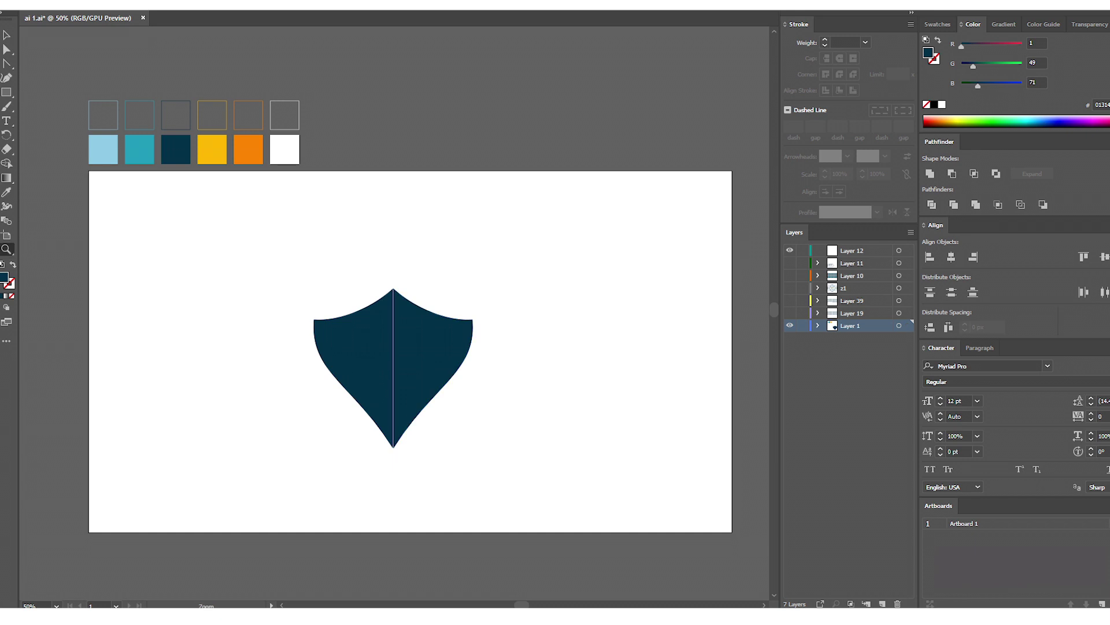
Adjust and align the shield's anchor points so the two halves meet in one bottom tip with no gap along the seam
{"action": "triple_click", "coordinate": [393, 448]}
{"action": "left_click_drag", "start_coordinate": [393, 448], "coordinate": [406, 582]}
{"action": "left_click_drag", "start_coordinate": [469, 219], "coordinate": [467, 219]}
{"action": "left_click", "coordinate": [286, 344], "text": "shift"}
{"action": "left_click", "coordinate": [1104, 256]}
{"action": "key", "text": "ctrl+shift+a"}
{"action": "key", "text": "z"}
{"action": "left_click_drag", "start_coordinate": [405, 105], "coordinate": [521, 106]}
{"action": "left_click_drag", "start_coordinate": [402, 242], "coordinate": [289, 242]}
{"action": "key", "text": "a"}
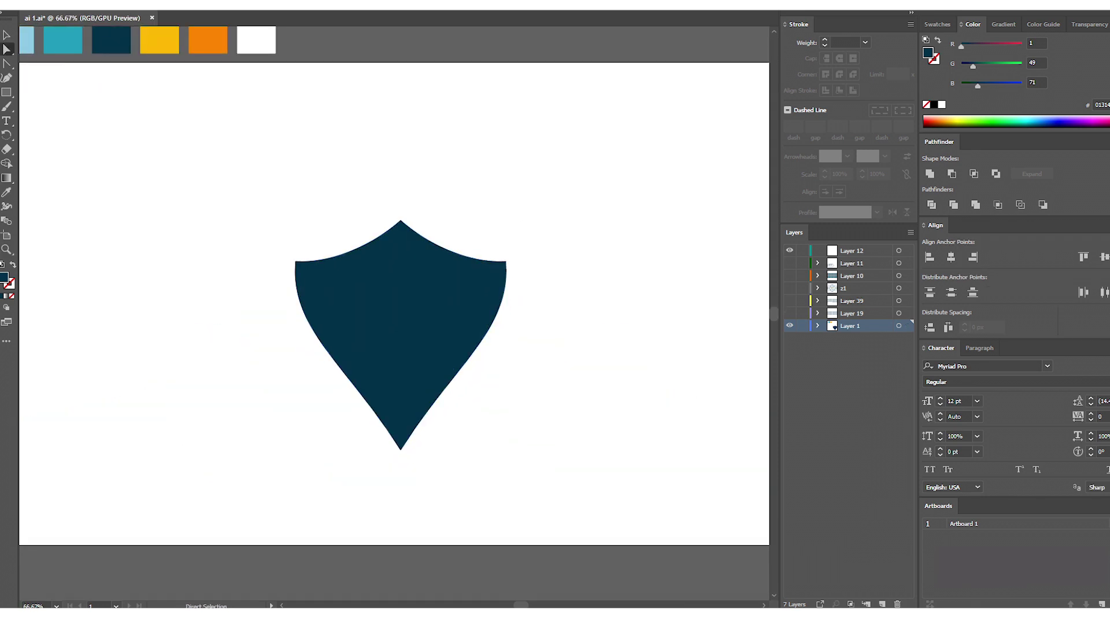
Move the shield's outer side anchor points inward to make the shield narrower
{"action": "left_click_drag", "start_coordinate": [543, 253], "coordinate": [492, 310]}
{"action": "key", "text": "shift+Left"}
{"action": "key", "text": "shift+Left"}
{"action": "key", "text": "v"}
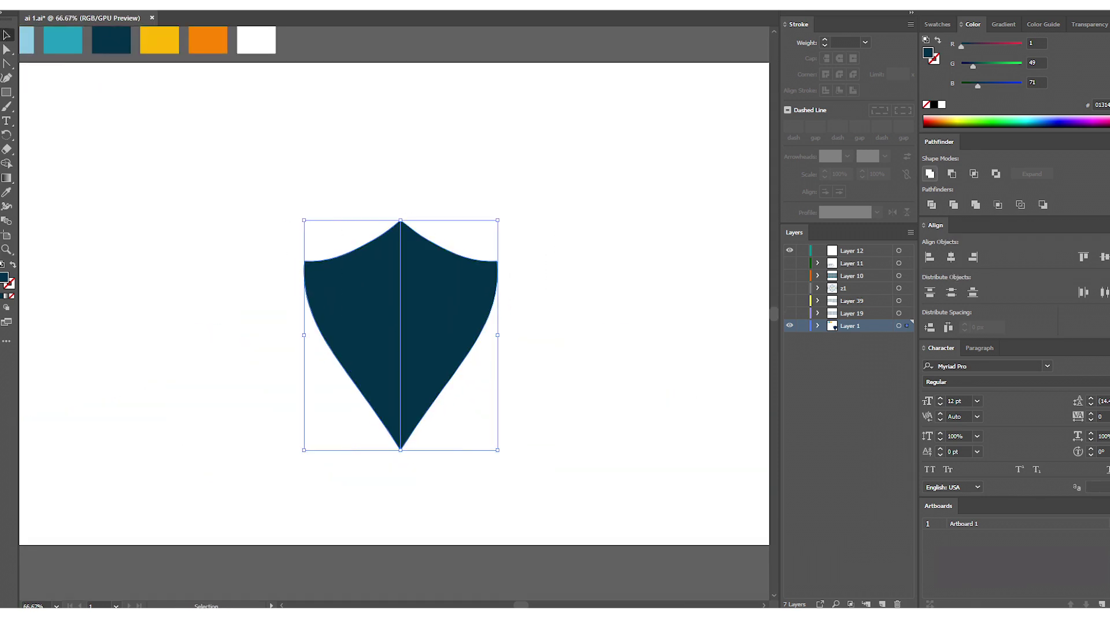
Unite the two shield halves and swap fill and stroke to leave a single unfilled navy outline
{"action": "left_click", "coordinate": [13, 264]}
{"action": "left_click", "coordinate": [231, 278]}
{"action": "scroll", "coordinate": [230, 277], "scroll_direction": "down", "scroll_amount": 1}
{"action": "left_click_drag", "start_coordinate": [420, 320], "coordinate": [452, 310]}
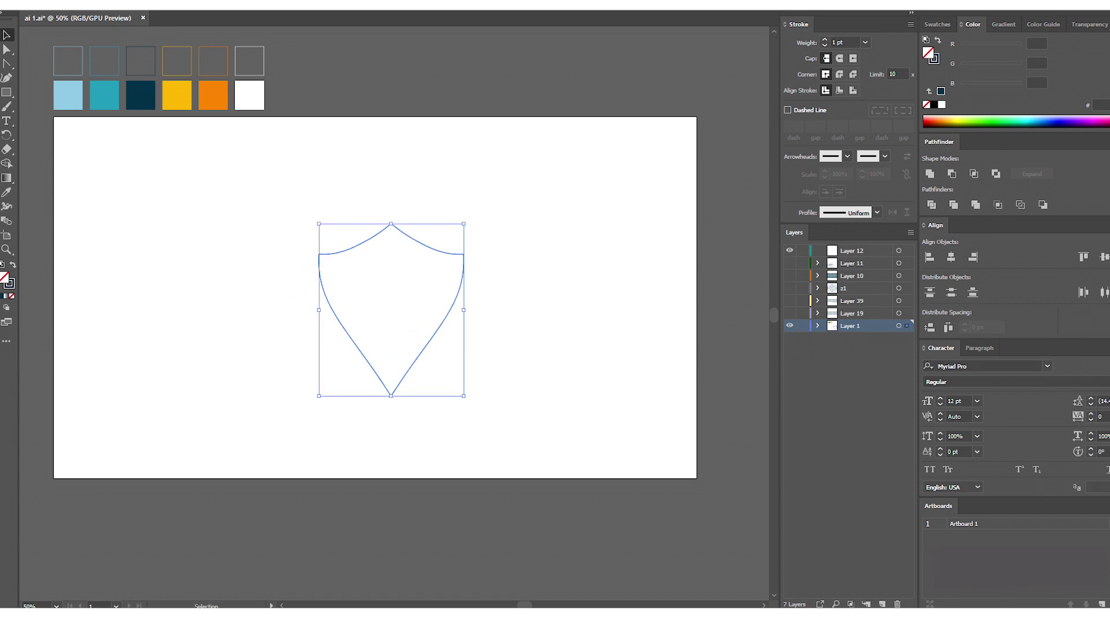
{"action": "key", "text": "ctrl+shift+a"}
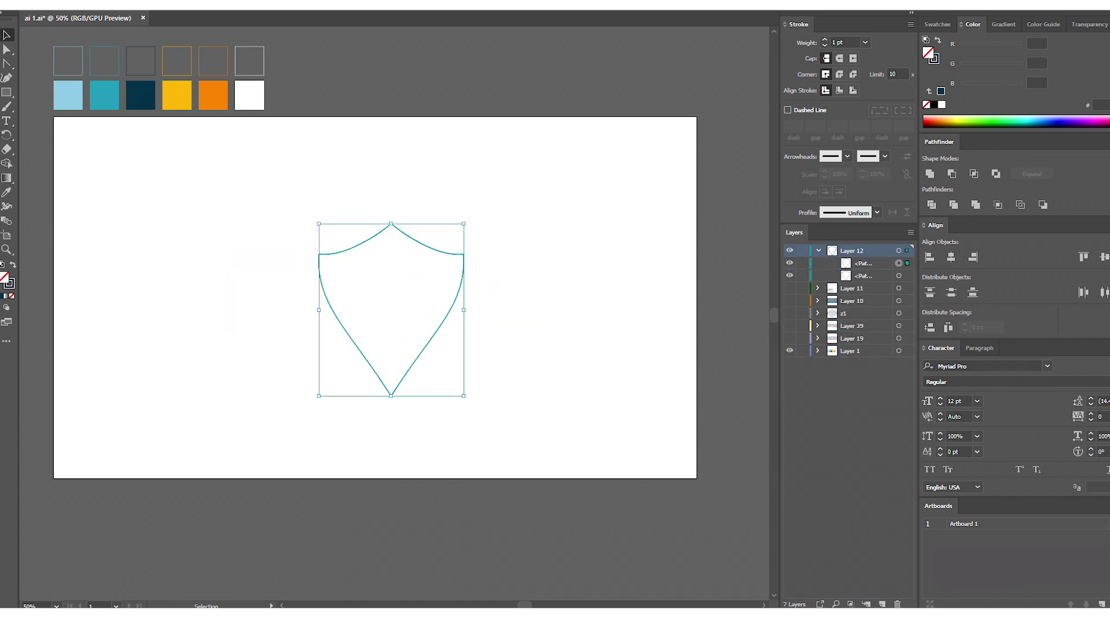
Scale the shield outlines so one encloses the other, and dash the outer one with 300 pt dashes and 150 pt gaps
{"action": "left_click_drag", "start_coordinate": [464, 223], "coordinate": [486, 199]}
{"action": "left_click", "coordinate": [787, 110]}
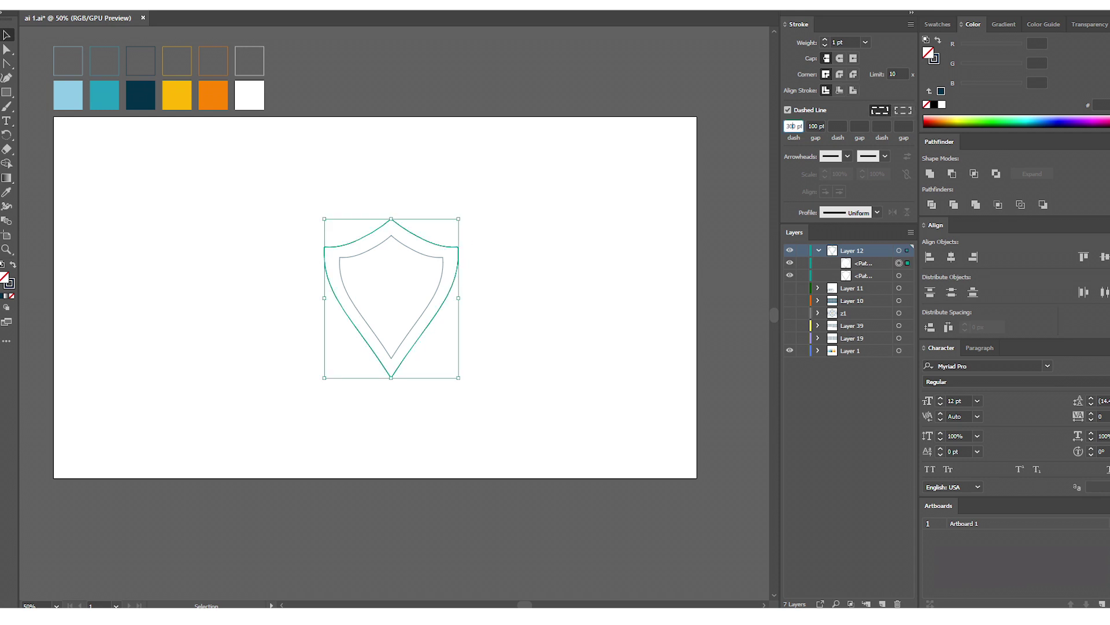
{"action": "key", "text": "Return"}
{"action": "key", "text": "ctrl+shift+a"}
{"action": "left_click", "coordinate": [443, 246]}
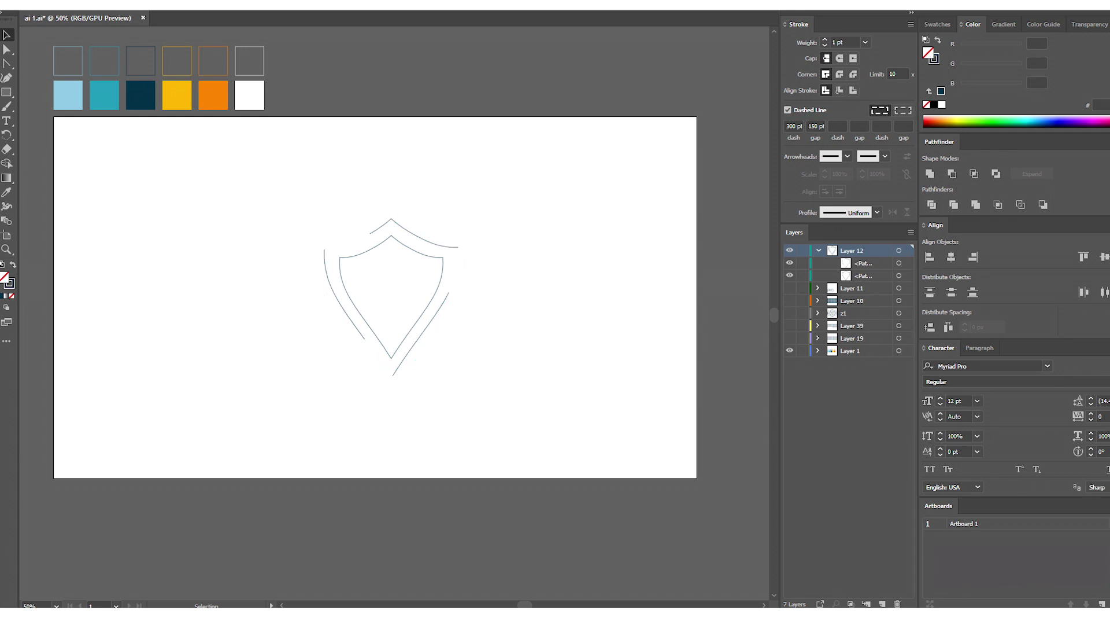
Draw a small circle and an upright rectangle below it beside the shield, both filled with the yellow swatch
{"action": "left_click_drag", "start_coordinate": [170, 193], "coordinate": [200, 221]}
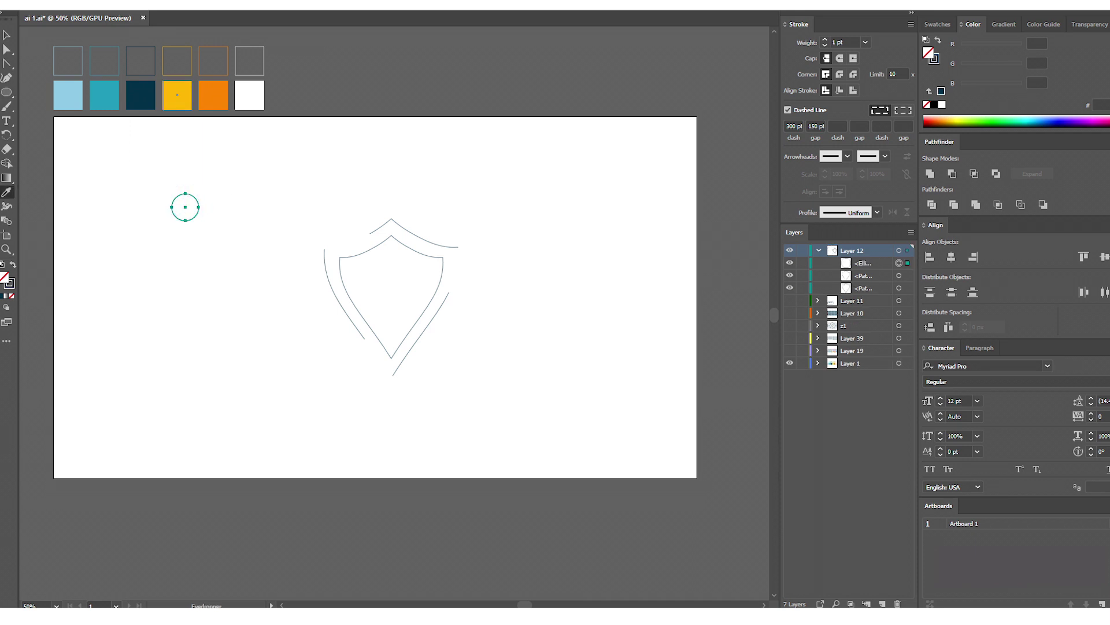
{"action": "left_click", "coordinate": [177, 94]}
{"action": "key", "text": "l"}
{"action": "left_click_drag", "start_coordinate": [206, 320], "coordinate": [207, 322]}
Taper the yellow rectangle toward its top, centre it under the circle, and group both as a keyhole
{"action": "left_click", "coordinate": [7, 49]}
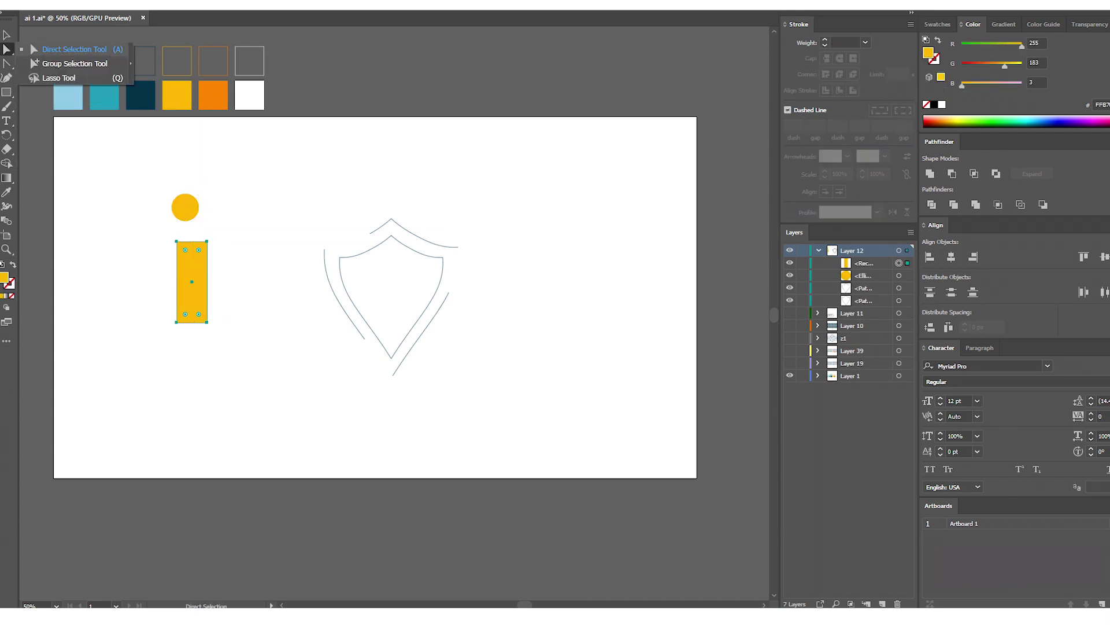
{"action": "left_click", "coordinate": [75, 49]}
{"action": "left_click_drag", "start_coordinate": [176, 241], "coordinate": [184, 276]}
{"action": "key", "text": "v"}
{"action": "left_click", "coordinate": [951, 256]}
{"action": "key", "text": "ctrl+g"}
Move the yellow keyhole into the shield and centre it between the outlines
{"action": "left_click_drag", "start_coordinate": [216, 322], "coordinate": [403, 304]}
{"action": "left_click_drag", "start_coordinate": [407, 257], "coordinate": [403, 262]}
{"action": "left_click_drag", "start_coordinate": [499, 225], "coordinate": [366, 347]}
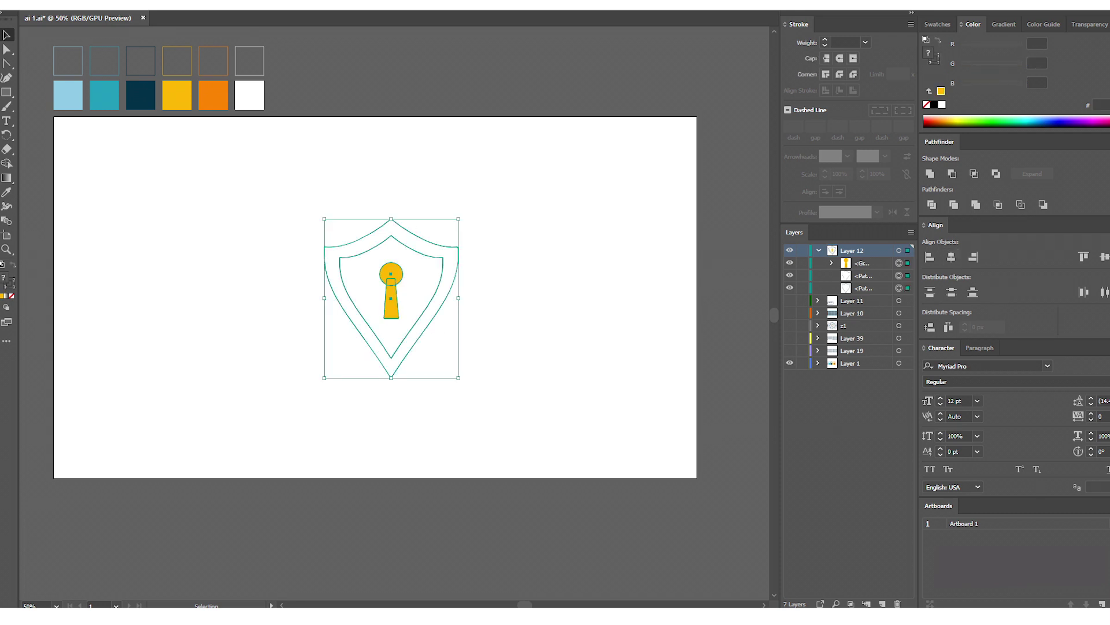
{"action": "left_click", "coordinate": [365, 359]}
{"action": "left_click", "coordinate": [392, 278]}
{"action": "left_click_drag", "start_coordinate": [403, 262], "coordinate": [399, 262]}
Toggle the visibility of Layer 12 and the z1 layer to compare the shield with the finished emblem
{"action": "left_click", "coordinate": [789, 325]}
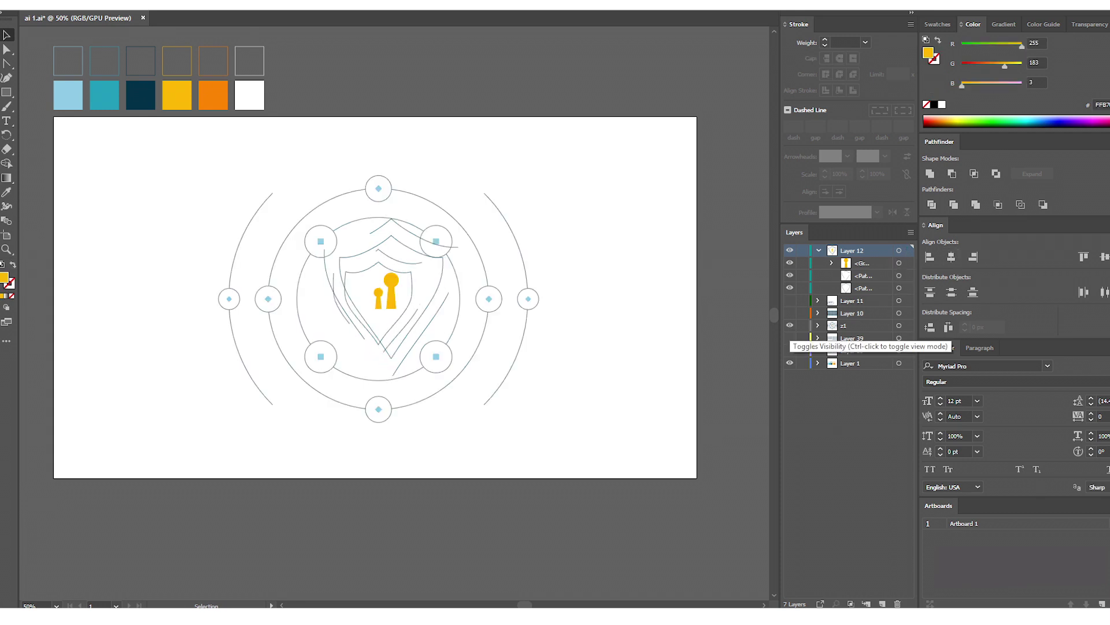
{"action": "left_click", "coordinate": [789, 325]}
{"action": "left_click", "coordinate": [790, 250]}
{"action": "left_click", "coordinate": [789, 325]}
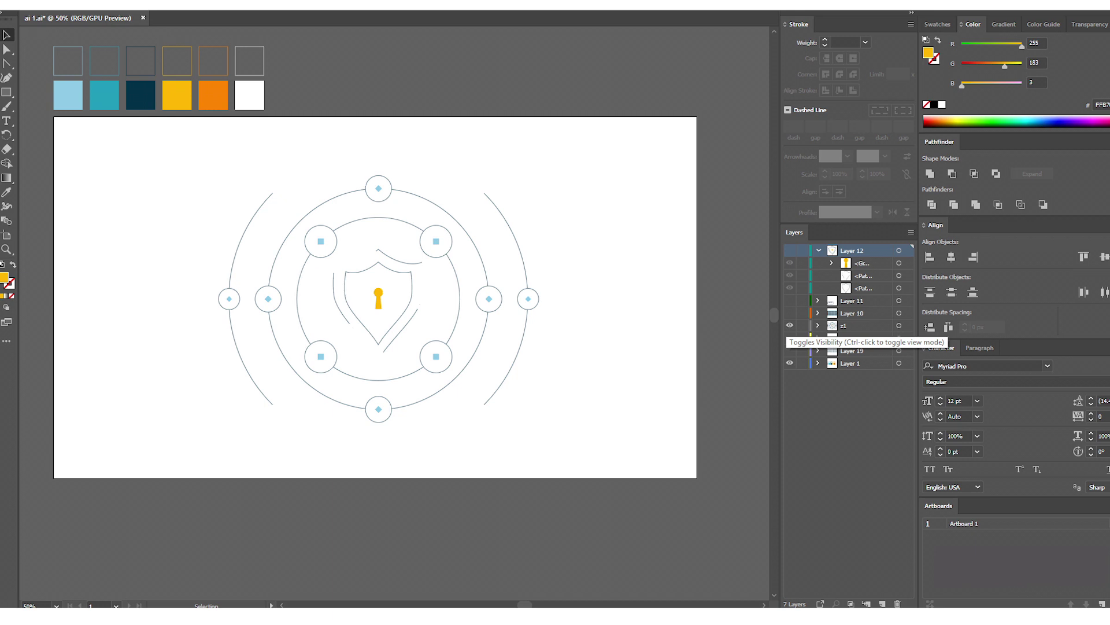
{"action": "left_click", "coordinate": [790, 325]}
{"action": "left_click", "coordinate": [790, 249]}
Group all artwork on Layer 12 and centre it horizontally on the artboard
{"action": "left_click", "coordinate": [898, 249]}
{"action": "key", "text": "ctrl+g"}
{"action": "left_click", "coordinate": [1102, 327]}
{"action": "left_click", "coordinate": [1082, 366]}
{"action": "left_click", "coordinate": [950, 256]}
{"action": "key", "text": "ctrl+shift+a"}
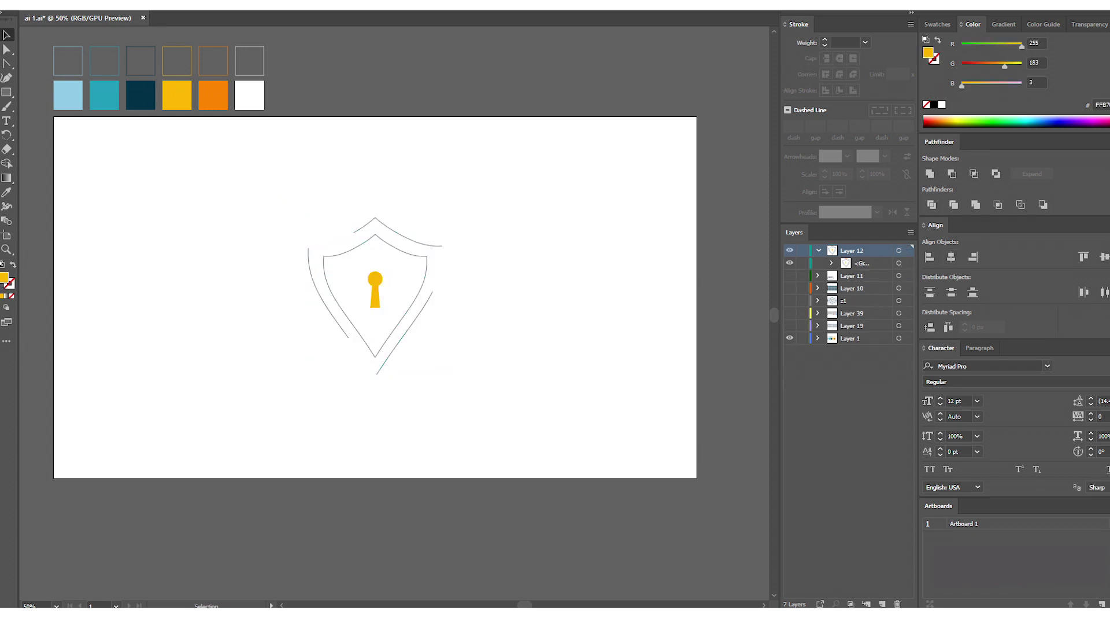
Draw a large circle around the shield, give it the navy outline style, and centre it on the keyhole
{"action": "key", "text": "l"}
{"action": "mouse_move", "coordinate": [133, 71]}
{"action": "left_mouse_down"}
{"action": "mouse_move", "coordinate": [352, 260]}
{"action": "mouse_move", "coordinate": [489, 397]}
{"action": "left_mouse_up"}
{"action": "key", "text": "i"}
{"action": "left_click", "coordinate": [147, 47]}
{"action": "key", "text": "v"}
{"action": "left_click_drag", "start_coordinate": [372, 281], "coordinate": [375, 286]}
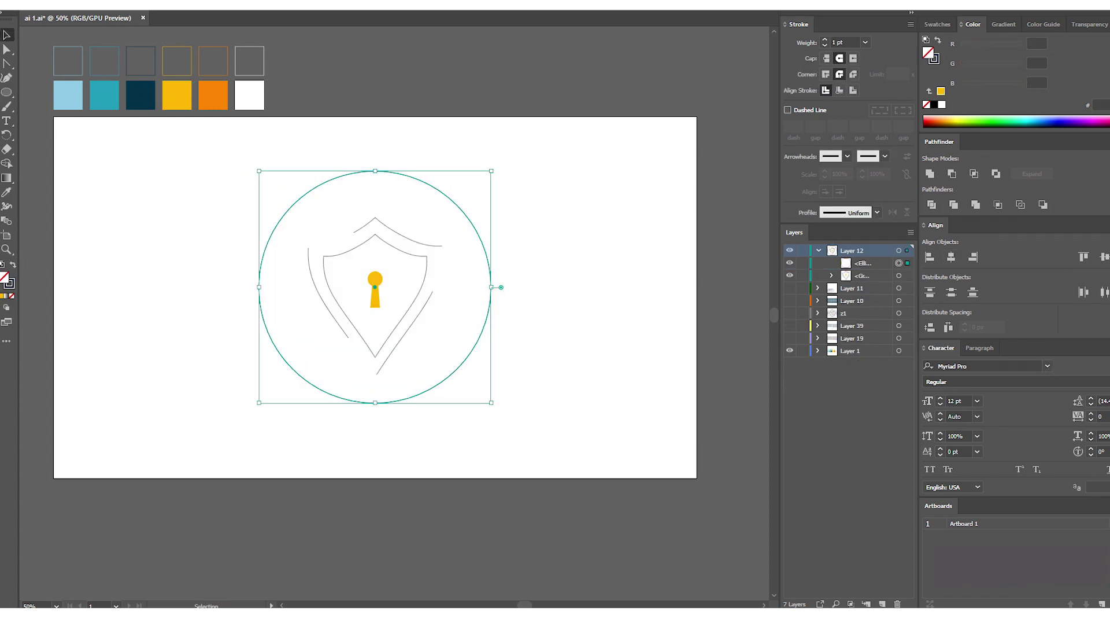
Draw an outlined square around the shield whose corners touch the circle, as a placement guide
{"action": "left_click_drag", "start_coordinate": [6, 92], "coordinate": [64, 89]}
{"action": "left_click_drag", "start_coordinate": [375, 286], "coordinate": [460, 203]}
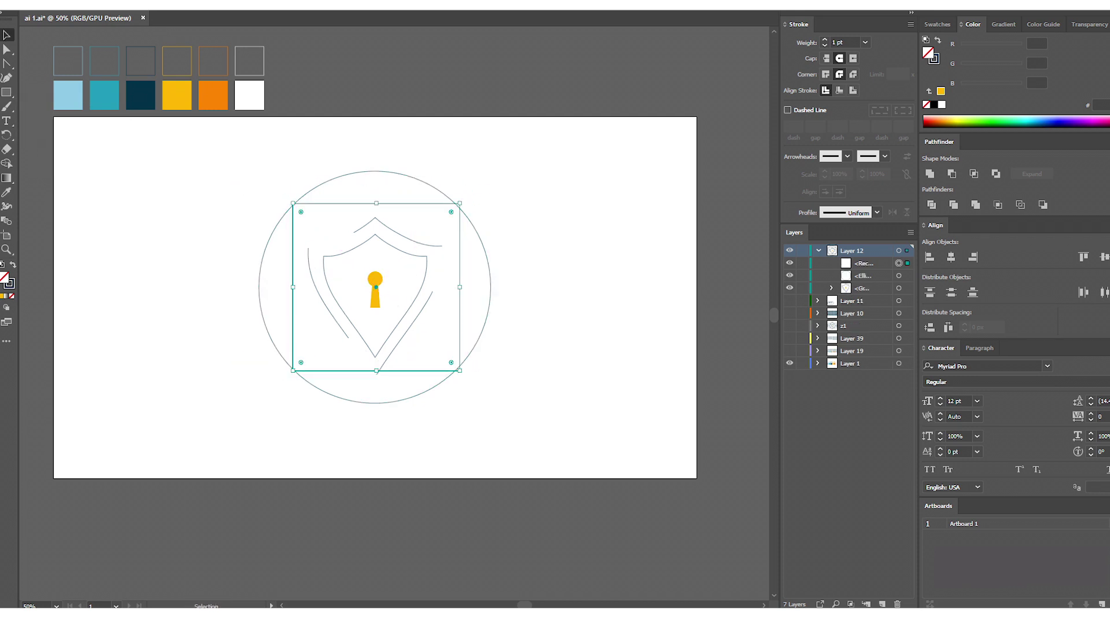
{"action": "left_click_drag", "start_coordinate": [377, 287], "coordinate": [374, 287]}
{"action": "left_click", "coordinate": [515, 169]}
{"action": "left_click_drag", "start_coordinate": [515, 168], "coordinate": [347, 312]}
{"action": "left_click", "coordinate": [951, 257]}
{"action": "left_click", "coordinate": [1103, 257]}
{"action": "key", "text": "ctrl+z"}
{"action": "key", "text": "ctrl+z"}
{"action": "key", "text": "ctrl+shift+a"}
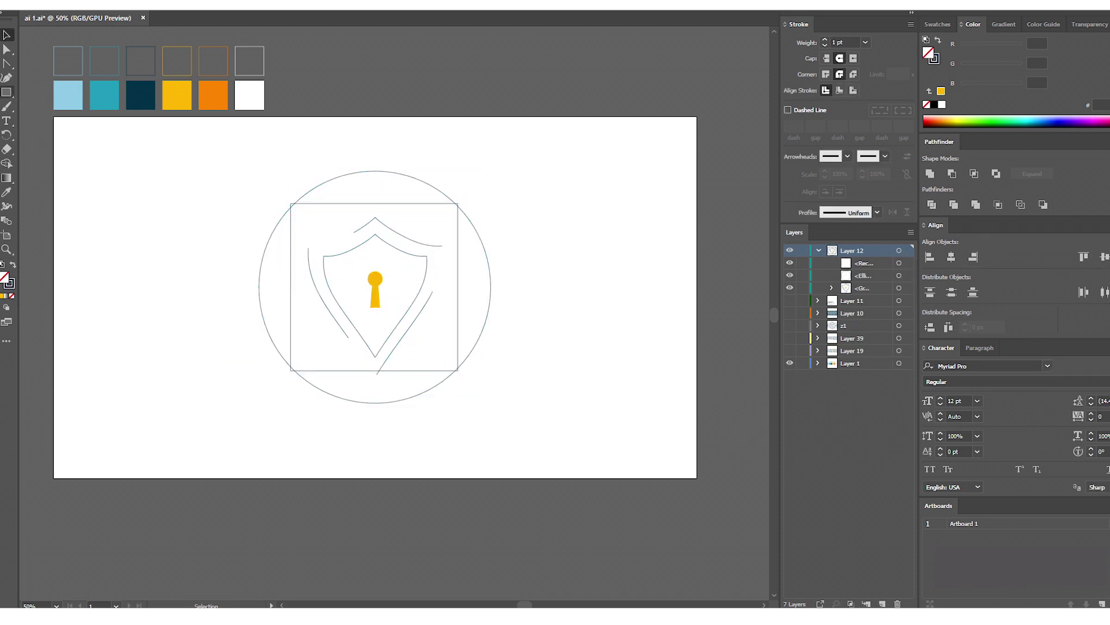
Draw a small outlined circle with a light blue square inside it as a node for the ring
{"action": "key", "text": "l"}
{"action": "left_click_drag", "start_coordinate": [202, 193], "coordinate": [250, 240]}
{"action": "key", "text": "m"}
{"action": "key", "text": "i"}
{"action": "left_click", "coordinate": [68, 95]}
{"action": "key", "text": "v"}
{"action": "left_click_drag", "start_coordinate": [107, 174], "coordinate": [226, 217]}
Align the light blue shape with the centre of its small circle and group the two as one node
{"action": "key", "text": "ctrl+plus"}
{"action": "left_click_drag", "start_coordinate": [287, 181], "coordinate": [413, 219]}
{"action": "left_click", "coordinate": [1104, 257]}
{"action": "left_click", "coordinate": [789, 350]}
{"action": "left_click", "coordinate": [790, 350]}
{"action": "left_click", "coordinate": [349, 214]}
{"action": "left_click", "coordinate": [328, 235]}
{"action": "left_click", "coordinate": [353, 237], "text": "shift"}
{"action": "key", "text": "ctrl+g"}
{"action": "key", "text": "ctrl+shift+a"}
Copy the node to the other three corner positions on the ring, and group the ring with its four nodes
{"action": "left_click_drag", "start_coordinate": [412, 219], "coordinate": [636, 218]}
{"action": "left_click_drag", "start_coordinate": [412, 219], "coordinate": [636, 442]}
{"action": "left_click_drag", "start_coordinate": [412, 218], "coordinate": [412, 439]}
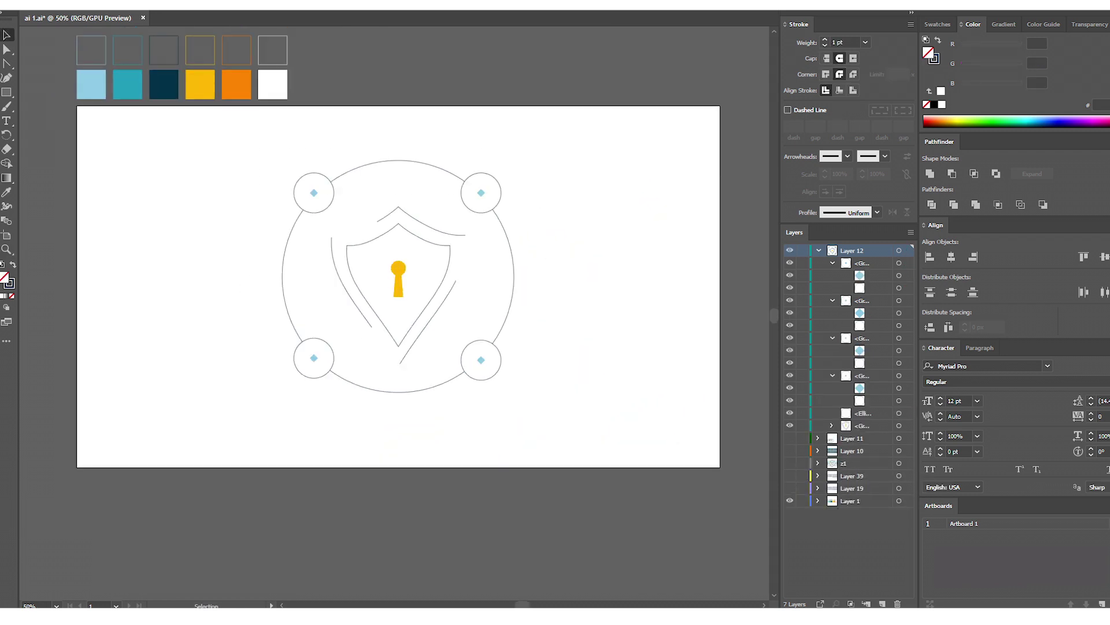
{"action": "key", "text": "ctrl+g"}
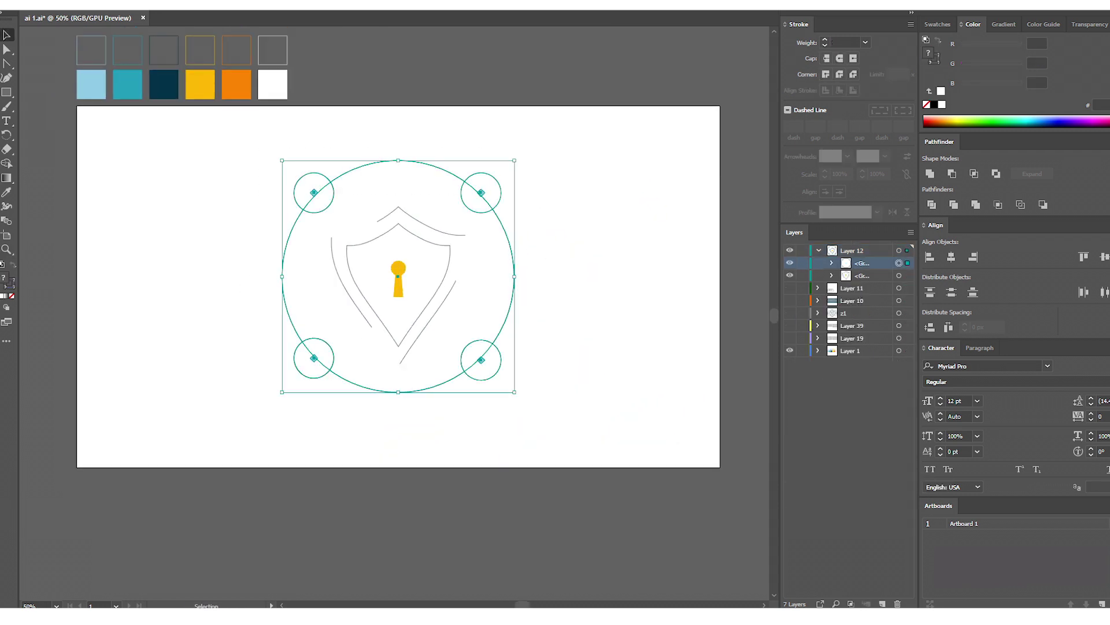
Add an enlarged, rotated copy of the ring around the first one, ungroup it, and scale its nodes to 60%
{"action": "left_click_drag", "start_coordinate": [537, 415], "coordinate": [582, 458]}
{"action": "key", "text": "ctrl+shift+g"}
{"action": "type", "text": "60"}
{"action": "key", "text": "Return"}
{"action": "left_click", "coordinate": [397, 120]}
{"action": "key", "text": "ctrl+d"}
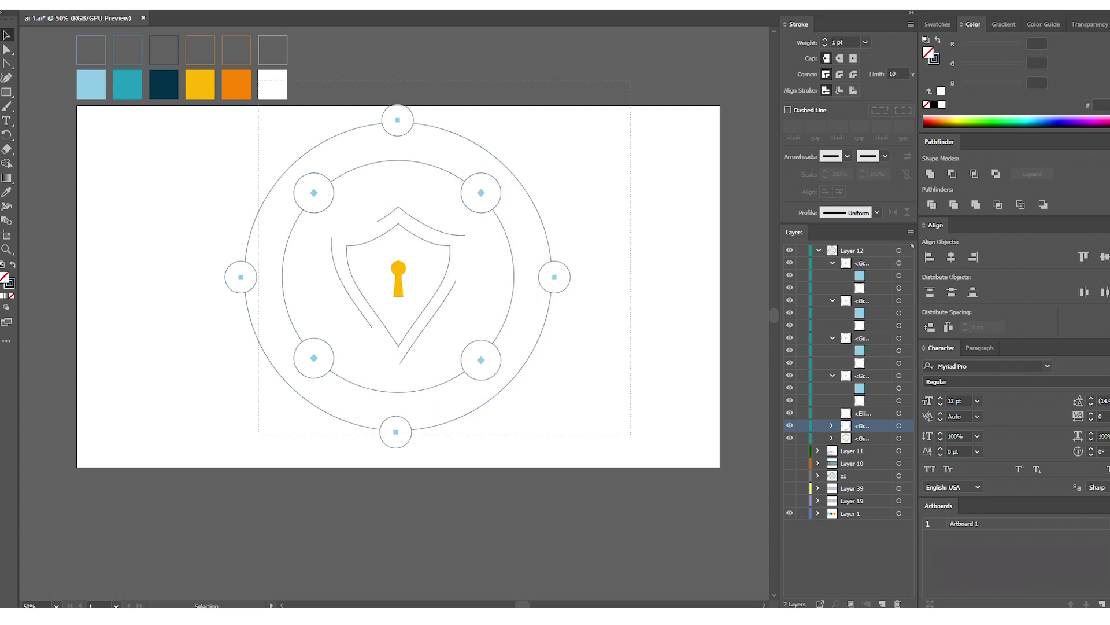
Add a third, larger ring around the scaled-down emblem and delete its upper and lower segments to leave two side arcs
{"action": "key", "text": "ctrl+a"}
{"action": "left_click_drag", "start_coordinate": [523, 151], "coordinate": [558, 115]}
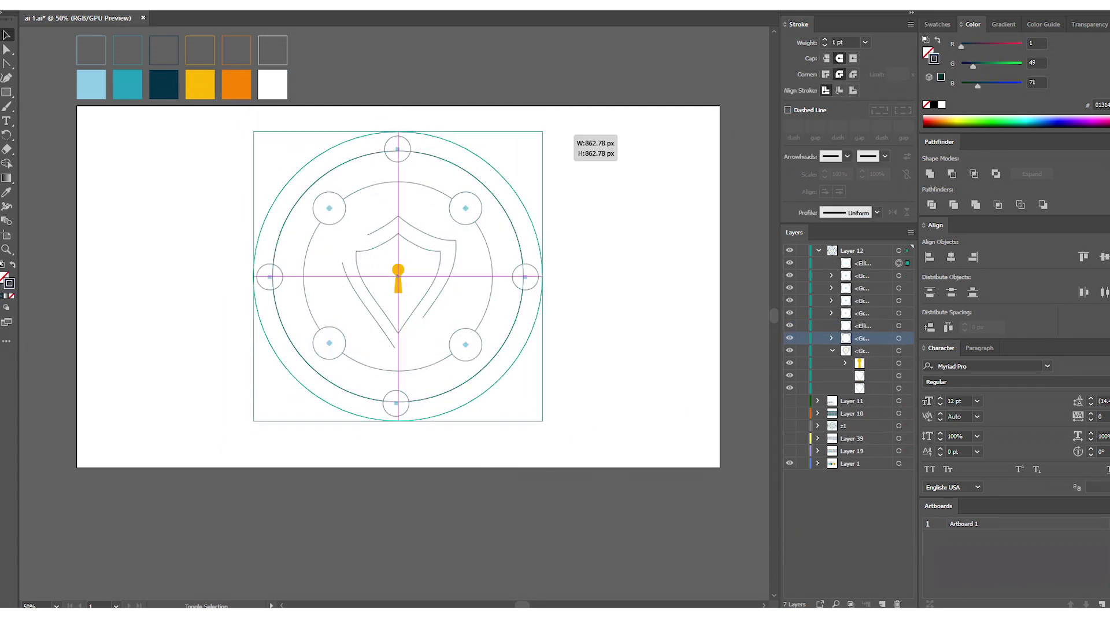
{"action": "key", "text": "p"}
{"action": "left_click", "coordinate": [393, 437]}
{"action": "left_click", "coordinate": [7, 64]}
{"action": "left_click", "coordinate": [7, 49]}
{"action": "key", "text": "Delete"}
{"action": "key", "text": "Delete"}
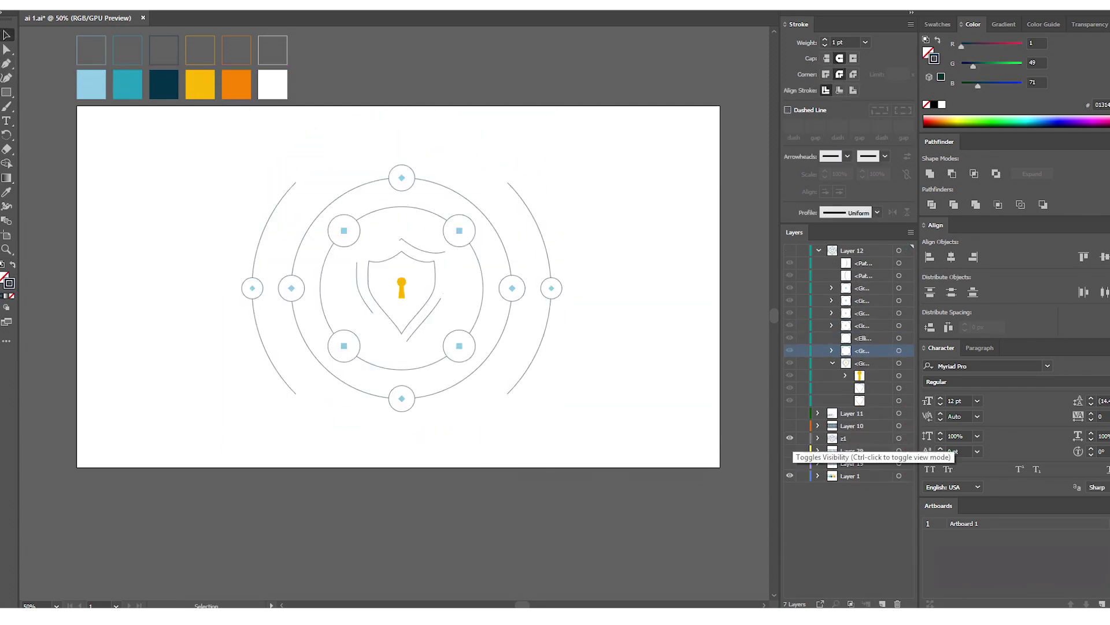
Place a copy of the node at the middle of each outer side arc
{"action": "left_click_drag", "start_coordinate": [272, 275], "coordinate": [237, 275]}
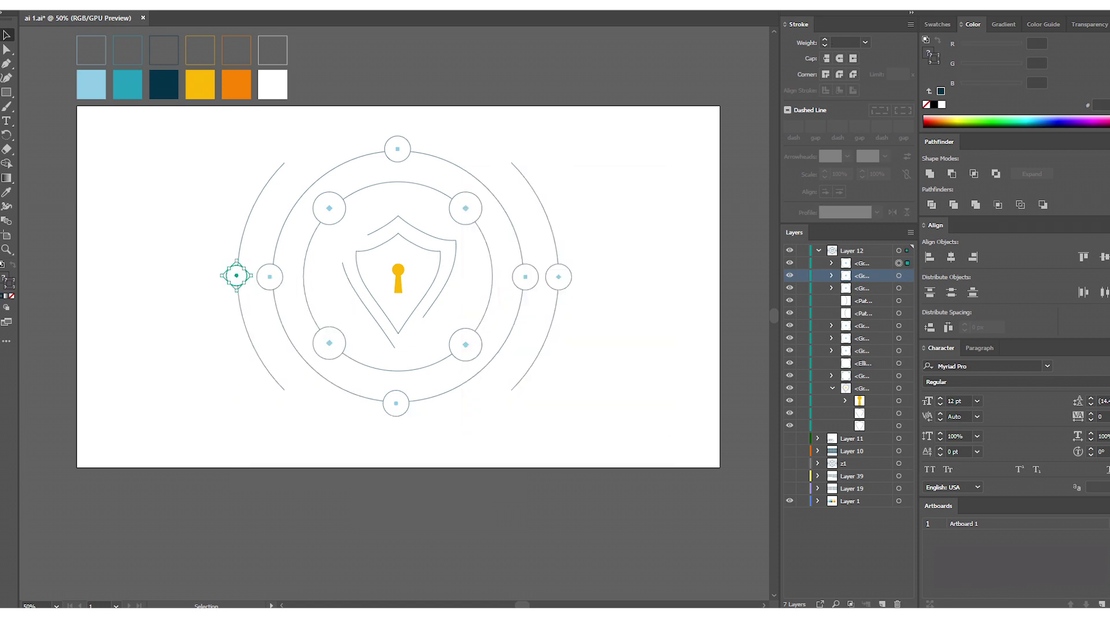
{"action": "key", "text": "ctrl+a"}
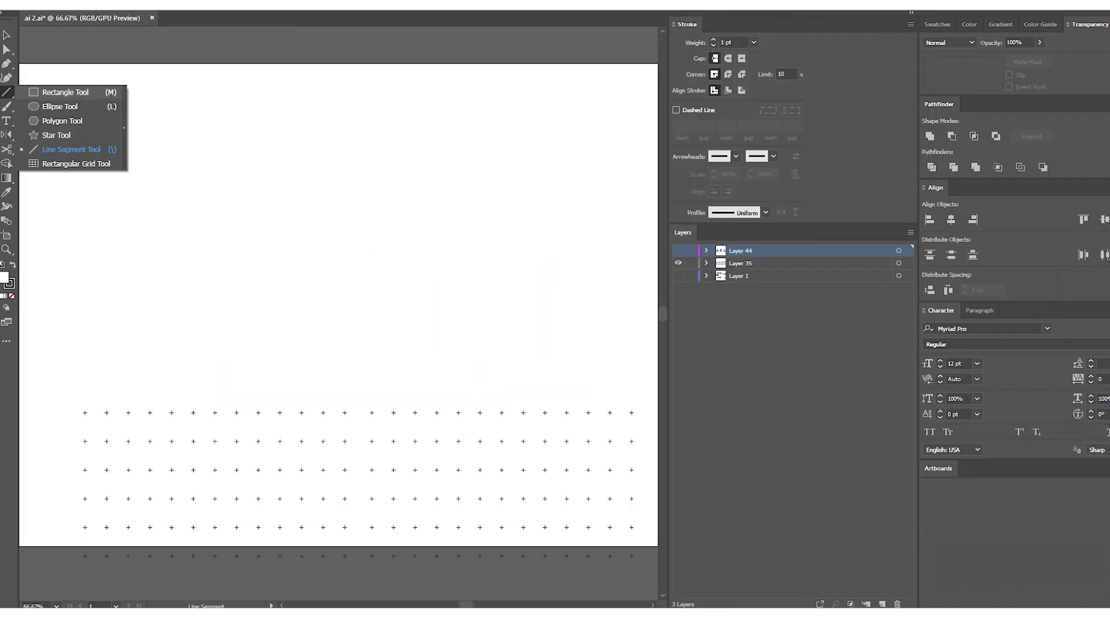
In the ai 2.ai document, draw an upright rectangle above the cross grid and fill it with the navy swatch
{"action": "left_click", "coordinate": [58, 92]}
{"action": "left_click_drag", "start_coordinate": [173, 211], "coordinate": [203, 282]}
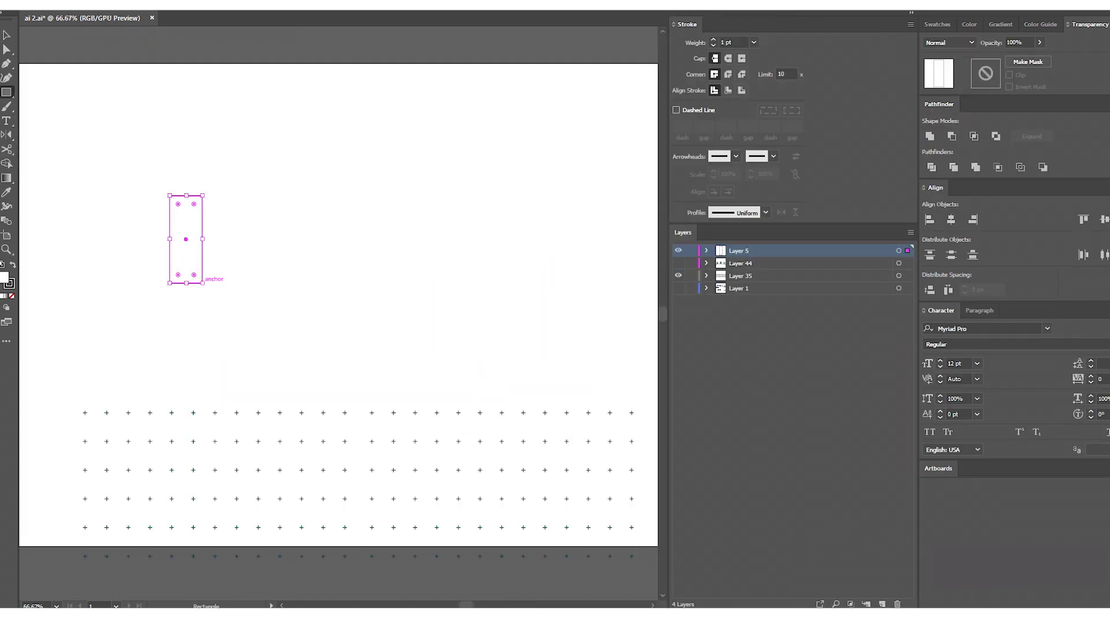
{"action": "left_click", "coordinate": [678, 288]}
{"action": "scroll", "coordinate": [450, 544], "scroll_direction": "down", "scroll_amount": 1}
{"action": "key", "text": "i"}
{"action": "left_click", "coordinate": [198, 156]}
Taper the navy rectangle toward its top and duplicate it into a row of four evenly spaced columns
{"action": "key", "text": "a"}
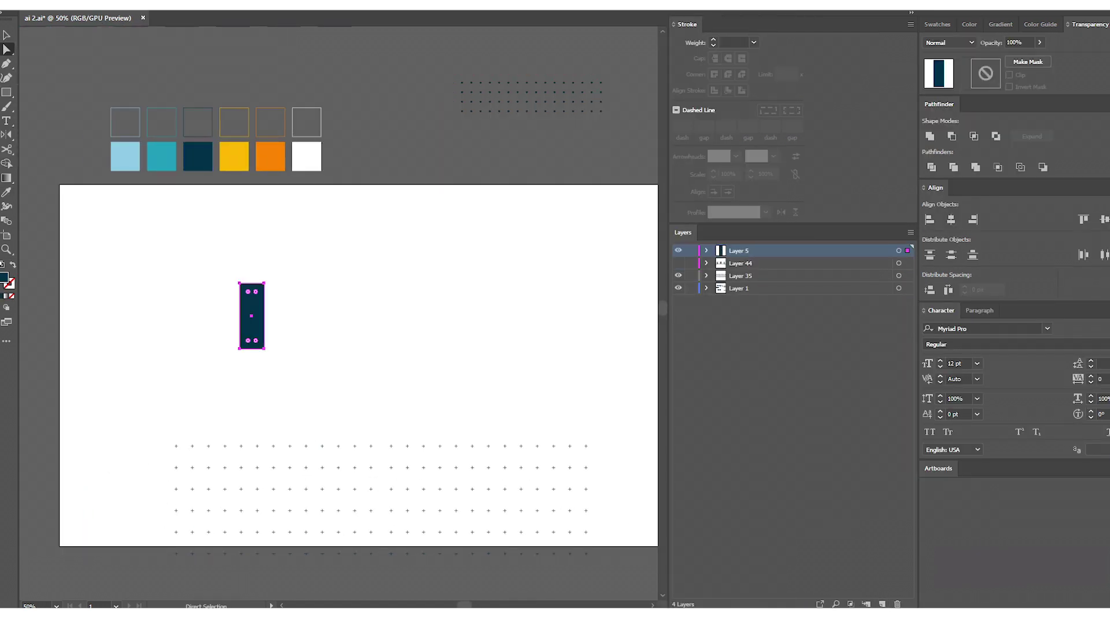
{"action": "left_click_drag", "start_coordinate": [264, 284], "coordinate": [291, 314]}
{"action": "key", "text": "ctrl+d"}
{"action": "key", "text": "ctrl+d"}
Narrow the row of four columns and scale it down as a whole
{"action": "left_click_drag", "start_coordinate": [225, 271], "coordinate": [382, 341]}
{"action": "left_click_drag", "start_coordinate": [374, 316], "coordinate": [339, 315]}
{"action": "left_click_drag", "start_coordinate": [289, 349], "coordinate": [289, 361]}
{"action": "key", "text": "ctrl+shift+a"}
{"action": "left_click_drag", "start_coordinate": [226, 272], "coordinate": [347, 341]}
{"action": "left_click_drag", "start_coordinate": [338, 283], "coordinate": [312, 305]}
{"action": "key", "text": "ctrl+shift+a"}
Draw a horizontal navy line below the columns and place a copy of it above them
{"action": "left_click_drag", "start_coordinate": [6, 92], "coordinate": [46, 149]}
{"action": "key", "text": "p"}
{"action": "left_click", "coordinate": [226, 377]}
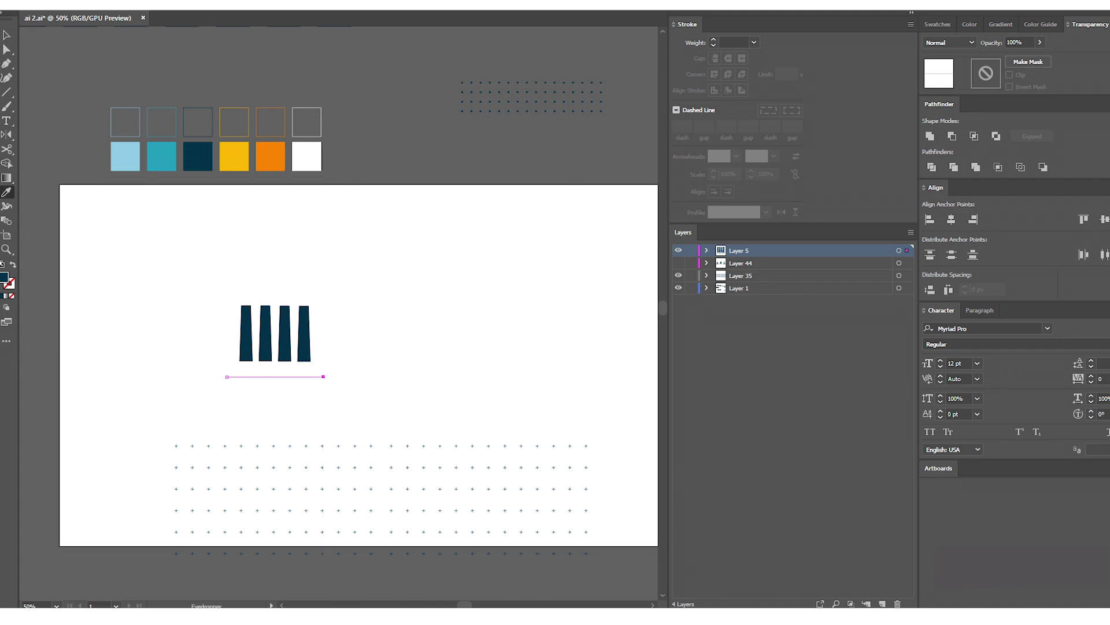
{"action": "left_click", "coordinate": [198, 137]}
{"action": "key", "text": "v"}
{"action": "mouse_move", "coordinate": [318, 377]}
{"action": "left_mouse_down"}
{"action": "mouse_move", "coordinate": [347, 219]}
{"action": "mouse_move", "coordinate": [321, 290]}
{"action": "left_mouse_up"}
{"action": "key", "text": "ctrl+shift+a"}
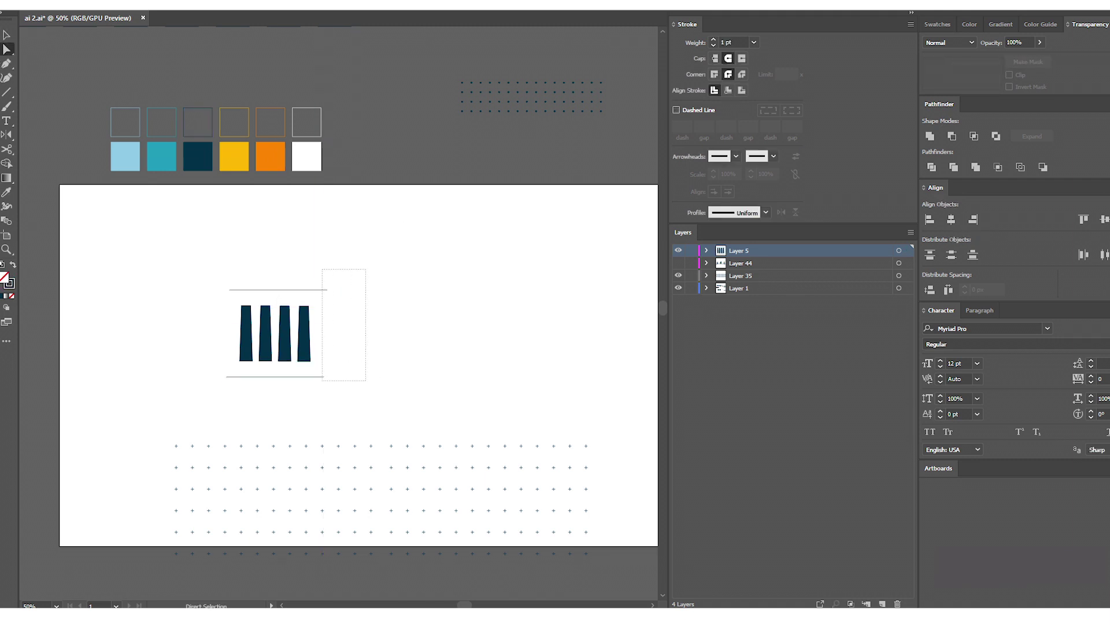
Shorten both horizontal lines by moving their right endpoints inward
{"action": "left_click_drag", "start_coordinate": [322, 380], "coordinate": [321, 380]}
{"action": "key", "text": "shift+Left"}
{"action": "key", "text": "shift+Left"}
{"action": "key", "text": "v"}
Group the four columns and centre them horizontally with the two lines
{"action": "left_click_drag", "start_coordinate": [347, 271], "coordinate": [262, 393]}
{"action": "key", "text": "ctrl+z"}
{"action": "left_click_drag", "start_coordinate": [319, 324], "coordinate": [234, 347]}
{"action": "key", "text": "ctrl+g"}
{"action": "left_click_drag", "start_coordinate": [344, 273], "coordinate": [263, 392]}
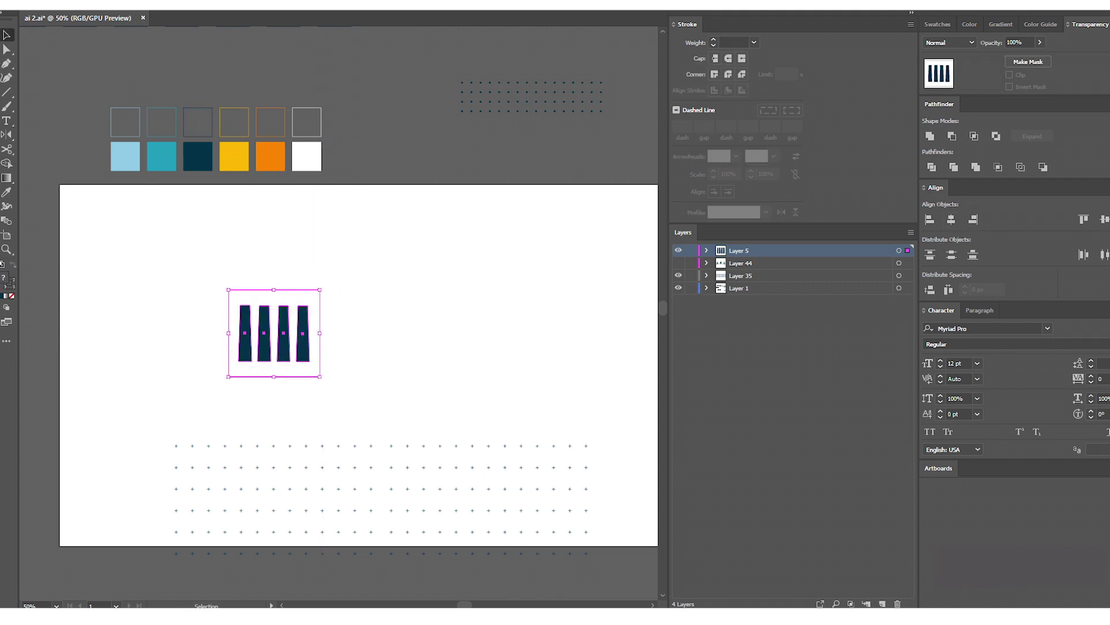
Draw a circle with the navy line style beside the columns and delete its bottom anchor to leave a semicircle
{"action": "key", "text": "ctrl+shift+a"}
{"action": "key", "text": "l"}
{"action": "left_click_drag", "start_coordinate": [372, 247], "coordinate": [465, 340]}
{"action": "key", "text": "i"}
{"action": "left_click", "coordinate": [319, 289]}
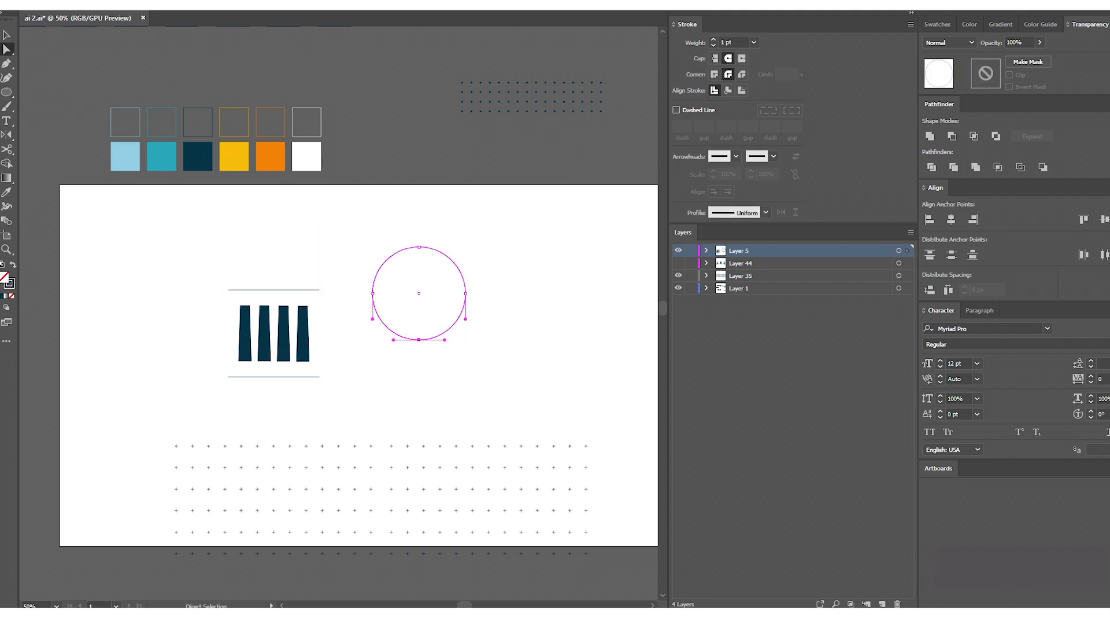
{"action": "key", "text": "Delete"}
Scale the semicircle down and place it centred just above the upper line as a dome
{"action": "key", "text": "v"}
{"action": "left_click_drag", "start_coordinate": [466, 247], "coordinate": [440, 259]}
{"action": "left_click_drag", "start_coordinate": [434, 272], "coordinate": [313, 246]}
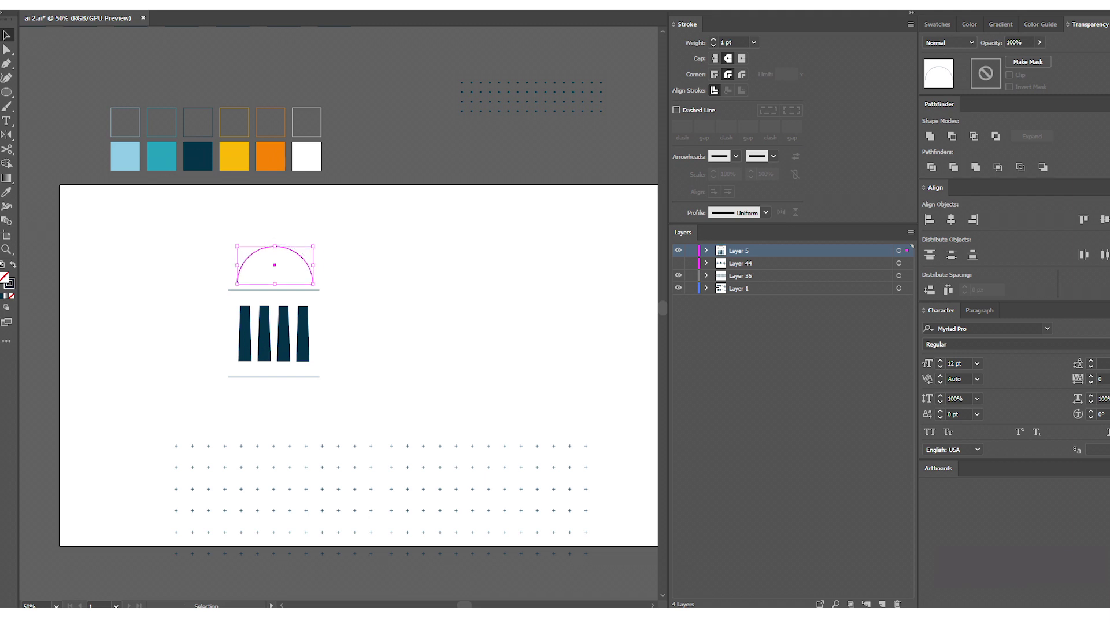
{"action": "key", "text": "ctrl+shift+a"}
Raise the columns' lower ends and the base line slightly, and move the whole building down
{"action": "left_click_drag", "start_coordinate": [196, 393], "coordinate": [196, 394]}
{"action": "key", "text": "shift+Up"}
{"action": "key", "text": "v"}
{"action": "left_click_drag", "start_coordinate": [196, 226], "coordinate": [350, 395]}
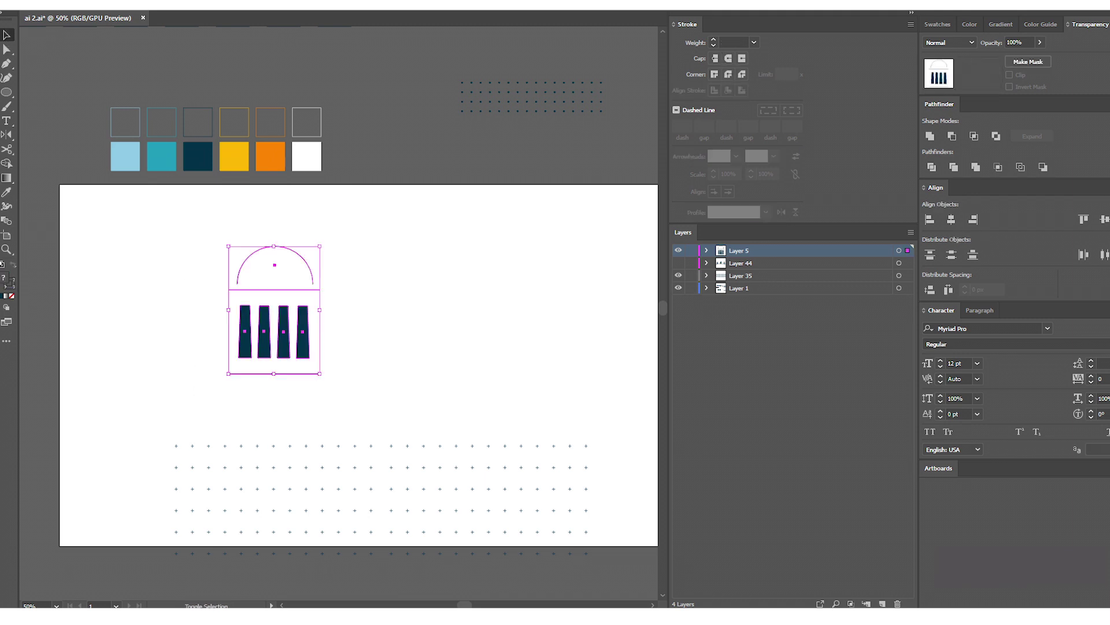
{"action": "left_click_drag", "start_coordinate": [284, 330], "coordinate": [283, 343]}
Add a vertical flagpole above the dome with a small yellow rectangular flag
{"action": "left_click_drag", "start_coordinate": [6, 92], "coordinate": [47, 148]}
{"action": "mouse_move", "coordinate": [275, 213]}
{"action": "left_mouse_down"}
{"action": "mouse_move", "coordinate": [274, 248]}
{"action": "mouse_move", "coordinate": [289, 222]}
{"action": "mouse_move", "coordinate": [310, 230]}
{"action": "left_mouse_up"}
{"action": "key", "text": "i"}
{"action": "left_click", "coordinate": [234, 156]}
{"action": "key", "text": "v"}
Adjust the flagpole and flag anchors downward, and move the flag, pole and dome closer to the upper line
{"action": "key", "text": "a"}
{"action": "key", "text": "a"}
{"action": "key", "text": "shift+Down"}
{"action": "key", "text": "shift+Down"}
{"action": "key", "text": "shift+Down"}
{"action": "key", "text": "v"}
{"action": "left_click", "coordinate": [297, 267], "text": "shift"}
{"action": "key", "text": "shift+Down"}
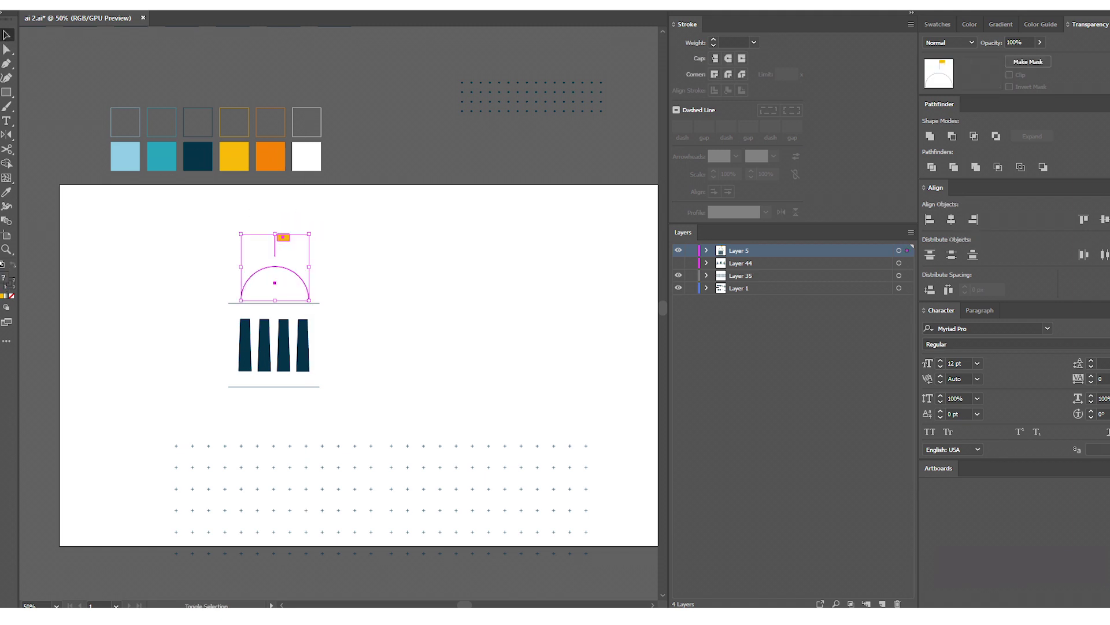
Shorten the columns by moving their bottom anchors and the base line upward
{"action": "left_click", "coordinate": [327, 243]}
{"action": "left_click_drag", "start_coordinate": [185, 387], "coordinate": [185, 364]}
{"action": "key", "text": "shift+Up"}
{"action": "key", "text": "shift+Up"}
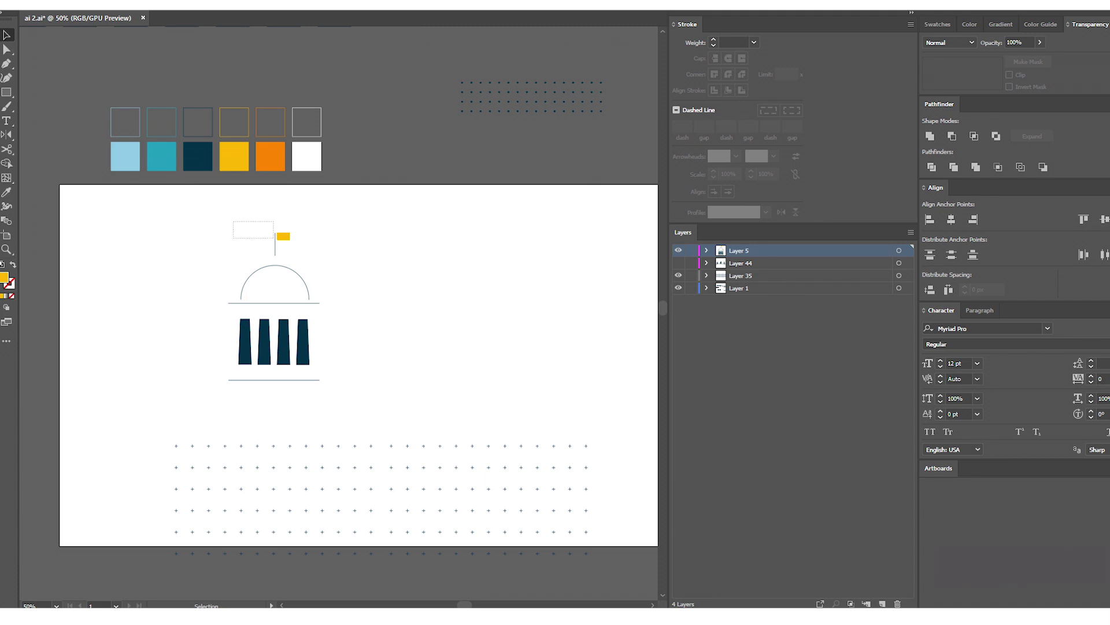
Move the flagpole and flag down closer to the top of the dome
{"action": "left_click_drag", "start_coordinate": [274, 238], "coordinate": [298, 272]}
{"action": "left_click_drag", "start_coordinate": [259, 225], "coordinate": [295, 249]}
{"action": "key", "text": "shift+Down"}
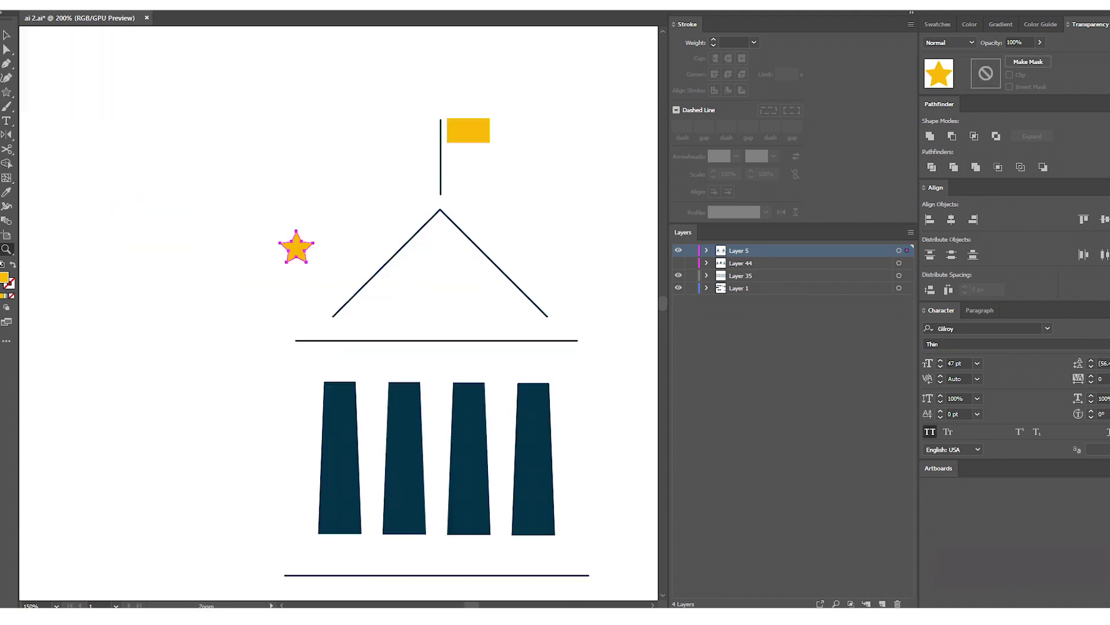
Duplicate the yellow star into a triangle of three stars and fit them inside the school building's triangular roof
{"action": "left_click_drag", "start_coordinate": [213, 247], "coordinate": [129, 247]}
{"action": "left_click_drag", "start_coordinate": [104, 182], "coordinate": [234, 266]}
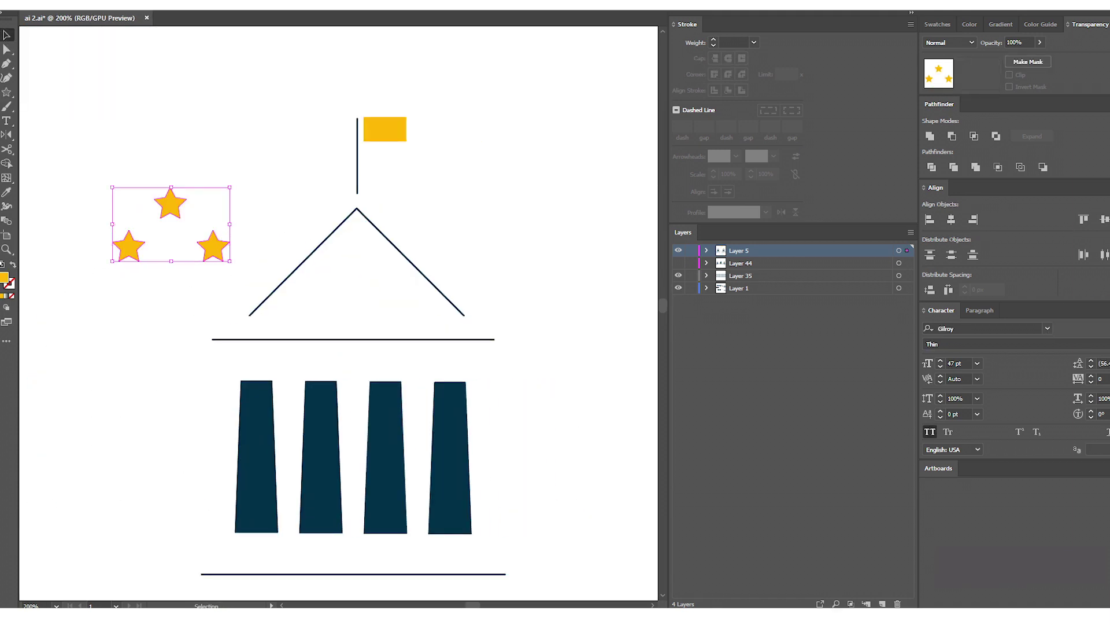
{"action": "left_click_drag", "start_coordinate": [170, 203], "coordinate": [341, 244]}
{"action": "left_click_drag", "start_coordinate": [401, 304], "coordinate": [383, 294]}
{"action": "left_click_drag", "start_coordinate": [342, 250], "coordinate": [357, 256]}
{"action": "key", "text": "ctrl+shift+a"}
{"action": "key", "text": "z"}
{"action": "left_click", "coordinate": [325, 278], "text": "alt"}
{"action": "left_click", "coordinate": [325, 279], "text": "alt"}
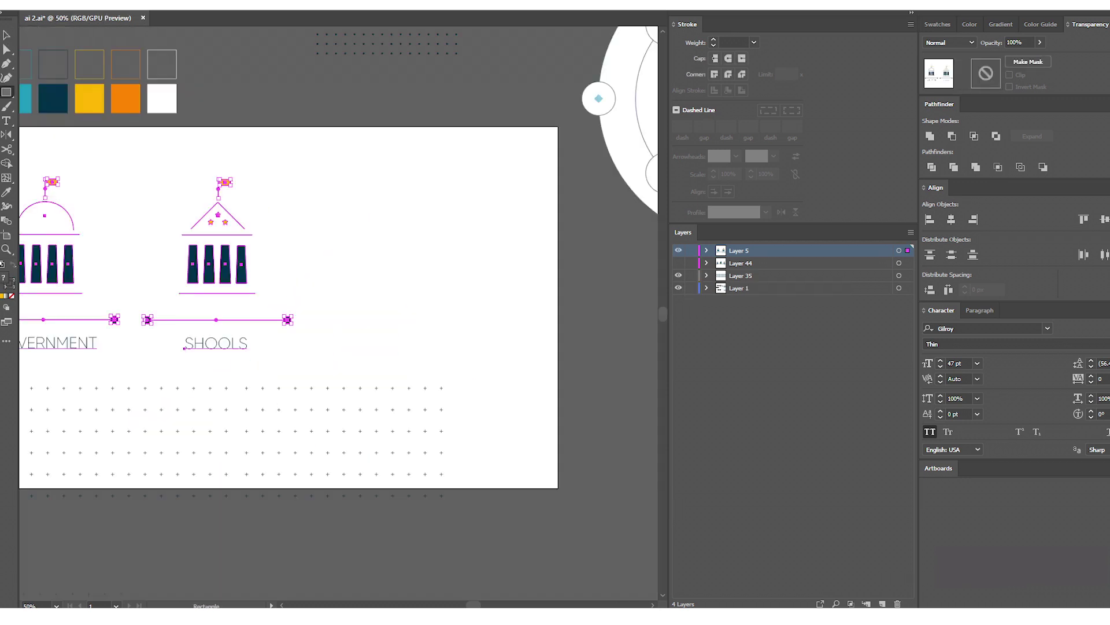
Draw a tall outlined rectangle for the business building and add a small solid dark window in its upper corner
{"action": "left_click_drag", "start_coordinate": [380, 191], "coordinate": [453, 312]}
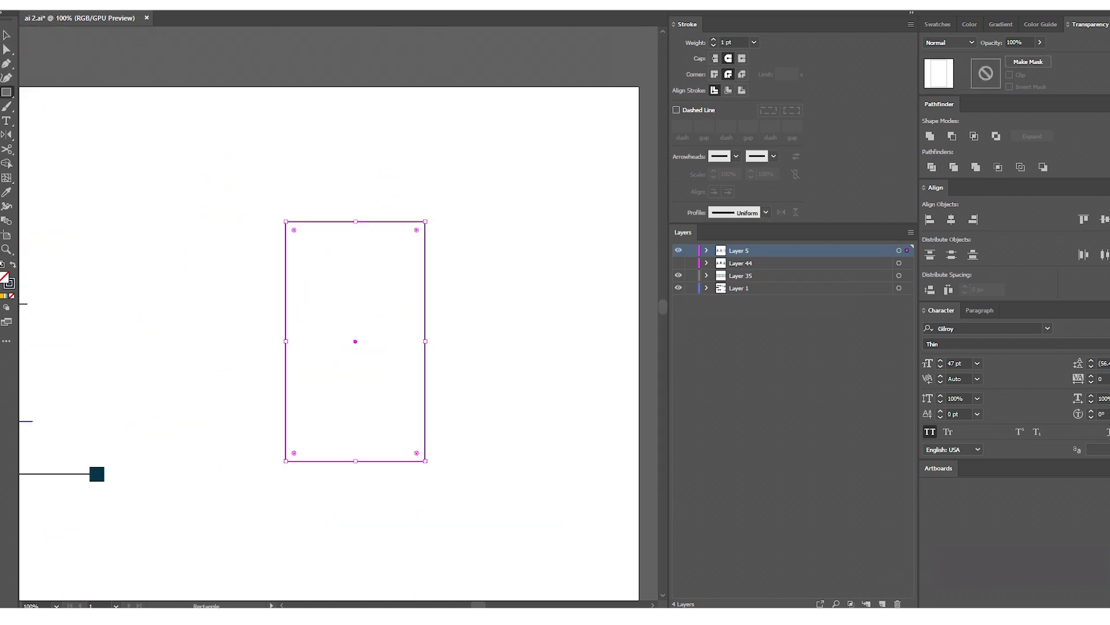
{"action": "mouse_move", "coordinate": [301, 250]}
{"action": "left_mouse_down"}
{"action": "mouse_move", "coordinate": [315, 284]}
{"action": "mouse_move", "coordinate": [333, 260]}
{"action": "left_mouse_up"}
{"action": "key", "text": "shift+x"}
Repeat the dark window at even spacing across the building to form a row of six
{"action": "key", "text": "v"}
{"action": "key", "text": "ctrl+d"}
{"action": "key", "text": "ctrl+d"}
{"action": "key", "text": "ctrl+d"}
{"action": "key", "text": "ctrl+d"}
{"action": "left_click_drag", "start_coordinate": [415, 303], "coordinate": [301, 254]}
{"action": "left_click_drag", "start_coordinate": [408, 272], "coordinate": [296, 248]}
{"action": "key", "text": "ctrl+shift+a"}
Duplicate the window row downward to make five evenly spaced rows and position the window grid inside the building outline
{"action": "left_click_drag", "start_coordinate": [386, 260], "coordinate": [385, 257]}
{"action": "left_click_drag", "start_coordinate": [386, 256], "coordinate": [385, 297]}
{"action": "key", "text": "ctrl+d"}
{"action": "key", "text": "ctrl+d"}
{"action": "key", "text": "ctrl+d"}
{"action": "left_click_drag", "start_coordinate": [418, 233], "coordinate": [296, 437]}
{"action": "left_click_drag", "start_coordinate": [355, 432], "coordinate": [352, 441]}
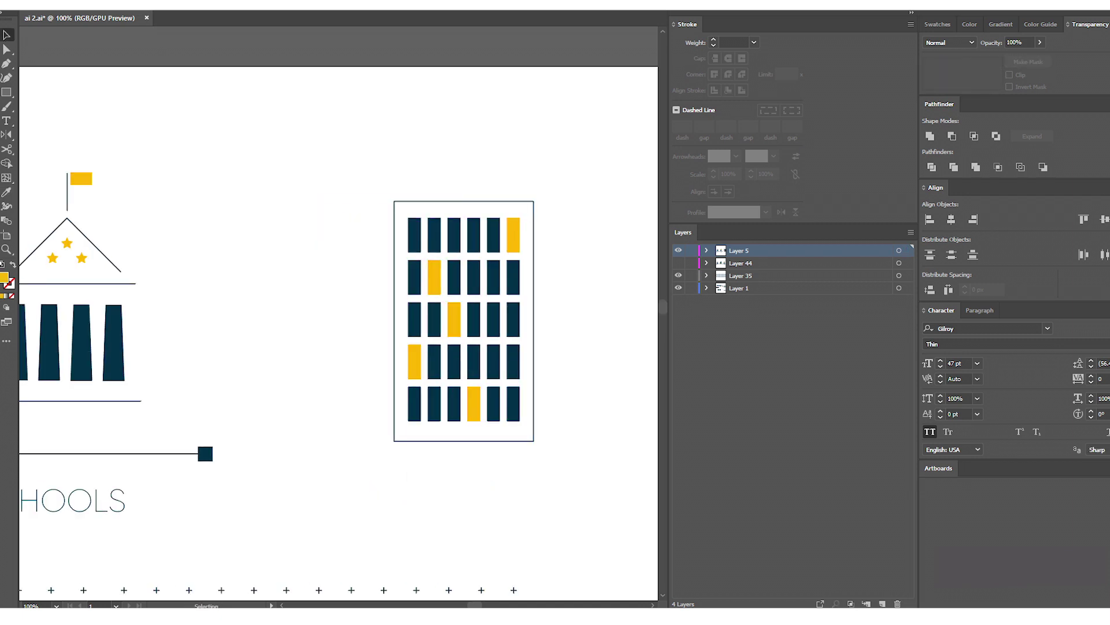
Draw a taller rectangle overlapping the business building, match it to the thin outline style, and remove the overlapping outline segments
{"action": "key", "text": "ctrl+a"}
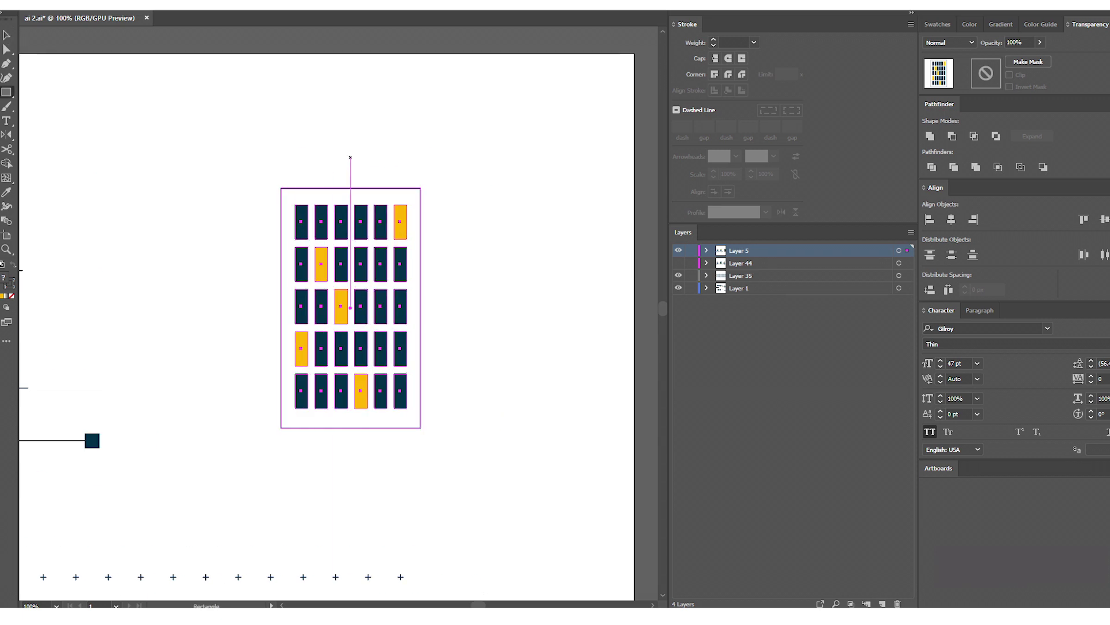
{"action": "left_click_drag", "start_coordinate": [351, 154], "coordinate": [489, 428]}
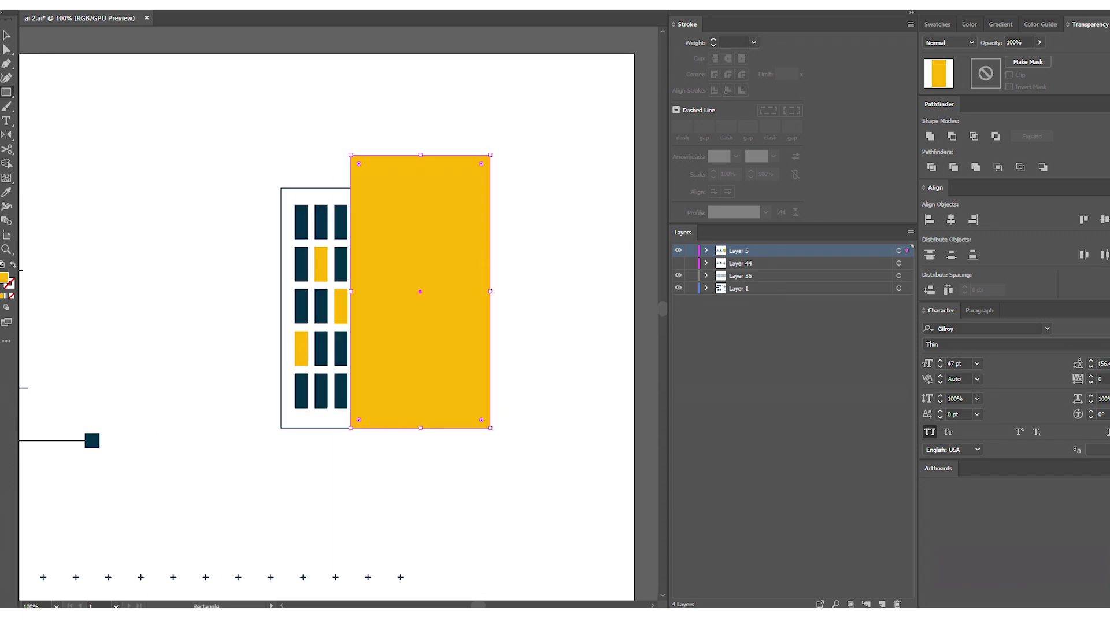
{"action": "left_click_drag", "start_coordinate": [488, 154], "coordinate": [500, 124]}
{"action": "key", "text": "i"}
{"action": "left_click", "coordinate": [353, 188]}
{"action": "key", "text": "p"}
{"action": "key", "text": "a"}
{"action": "key", "text": "Delete"}
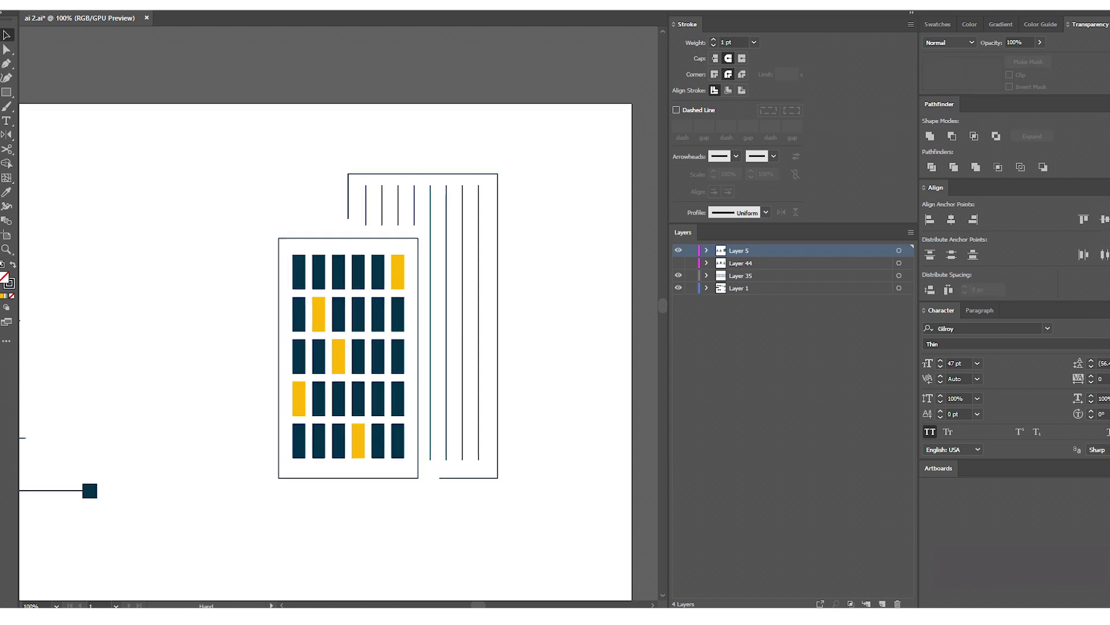
Create a circled "$" coin and repeat it into a grouped row of three above the taller building
{"action": "key", "text": "ctrl+a"}
{"action": "left_click", "coordinate": [6, 92]}
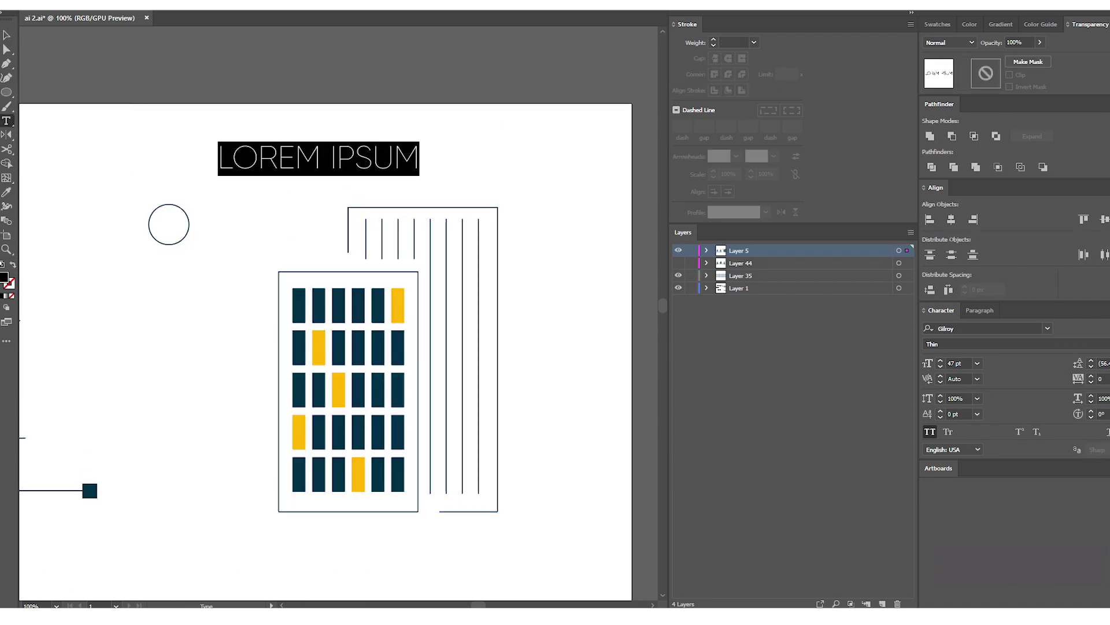
{"action": "type", "text": "$"}
{"action": "key", "text": "Escape"}
{"action": "left_click_drag", "start_coordinate": [219, 168], "coordinate": [189, 211]}
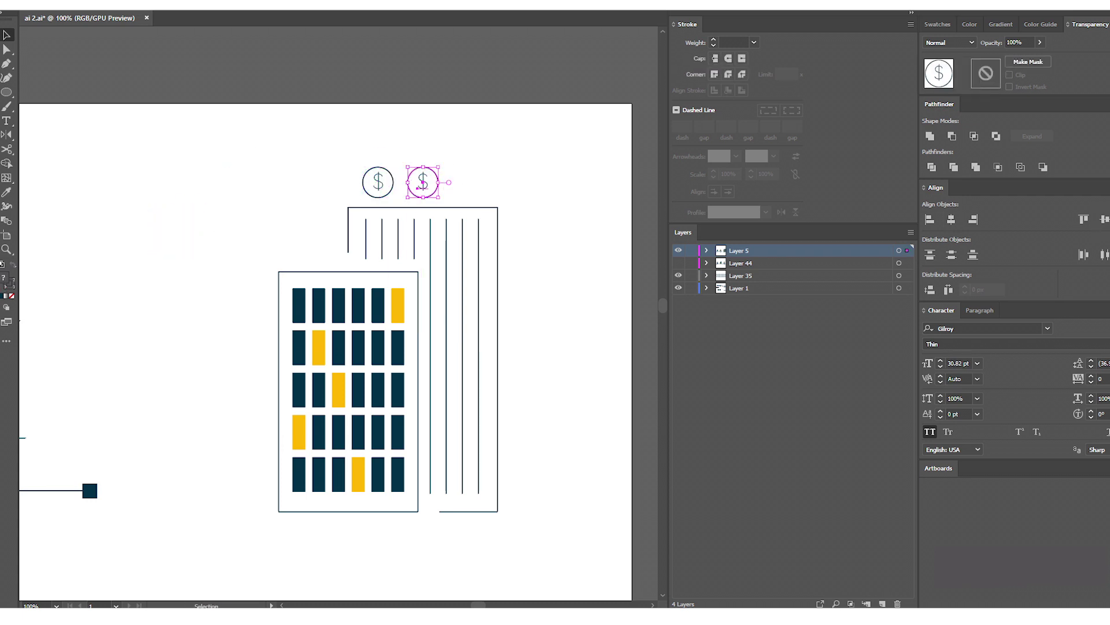
{"action": "key", "text": "ctrl+d"}
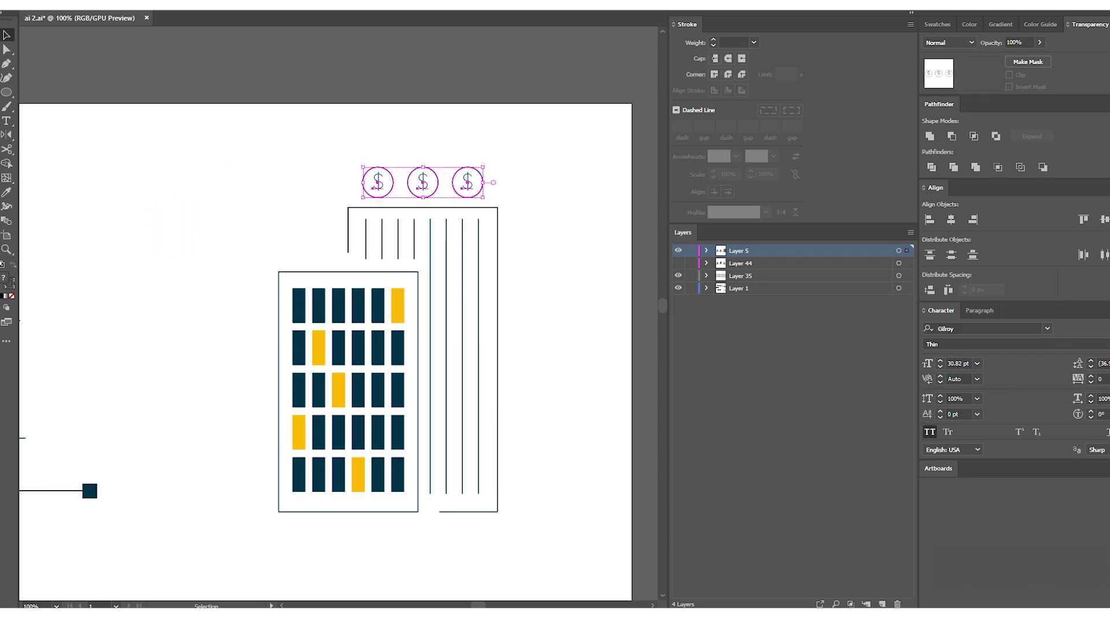
{"action": "key", "text": "ctrl+g"}
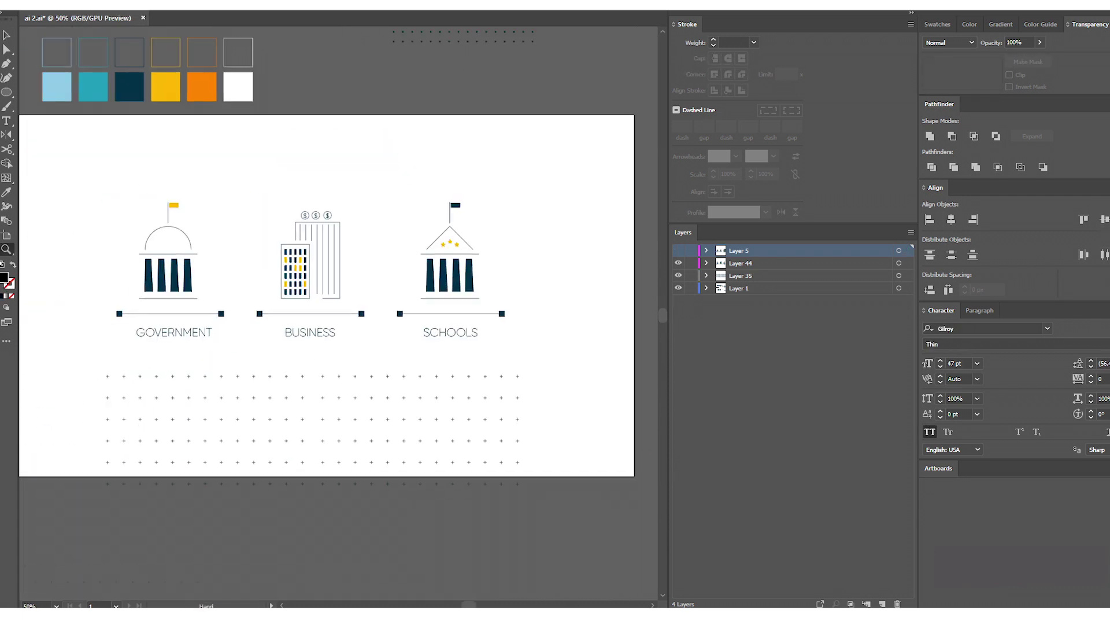